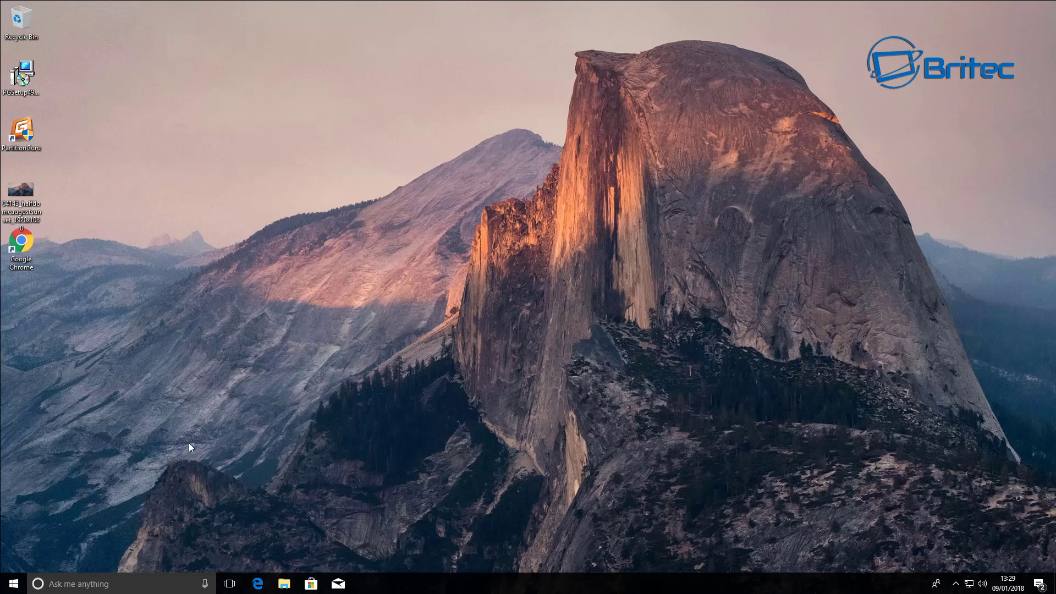
# Search for regedit and launch Registry Editor as administrator, allowing it to make changes to the device
pyautogui.click(59, 584)
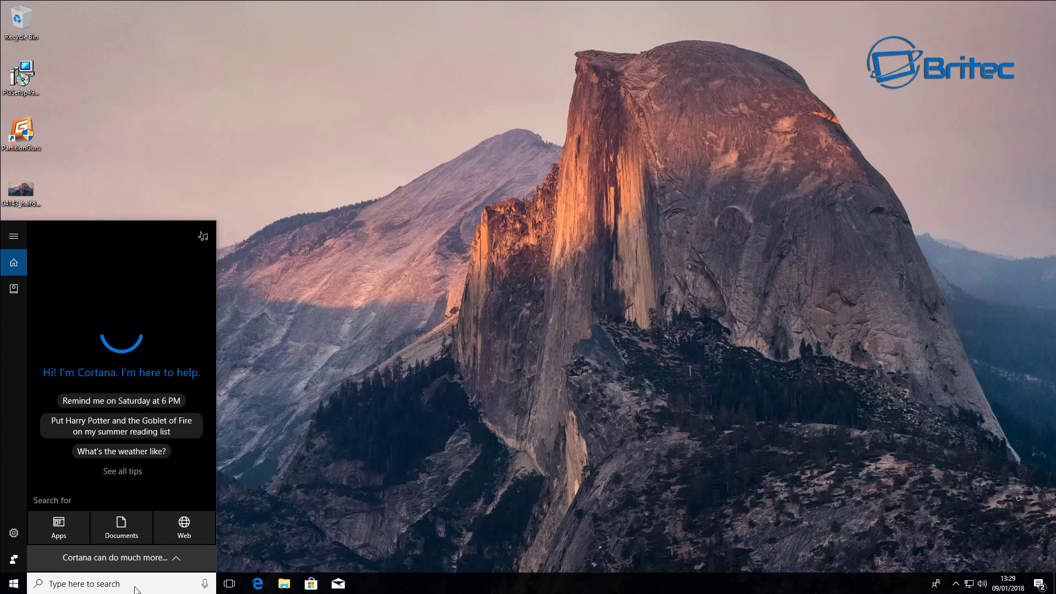
pyautogui.write('regedit')
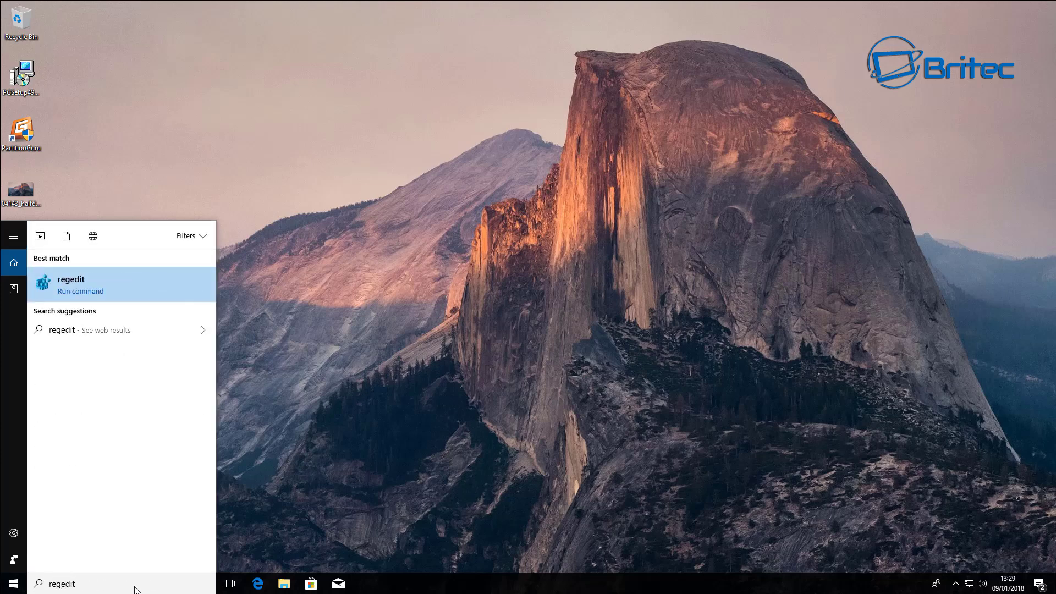
pyautogui.rightClick(74, 280)
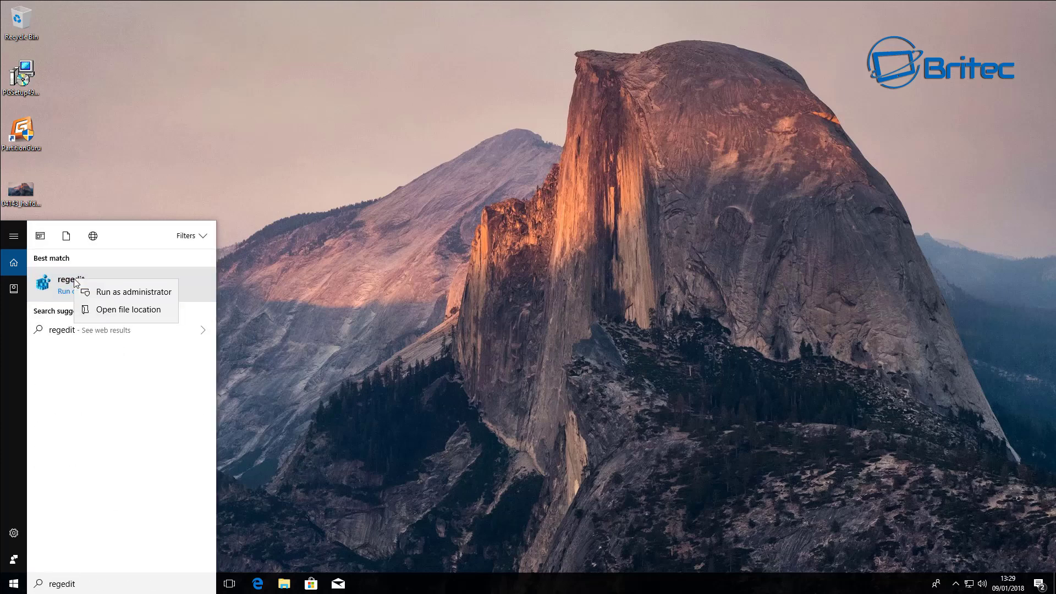
pyautogui.click(124, 293)
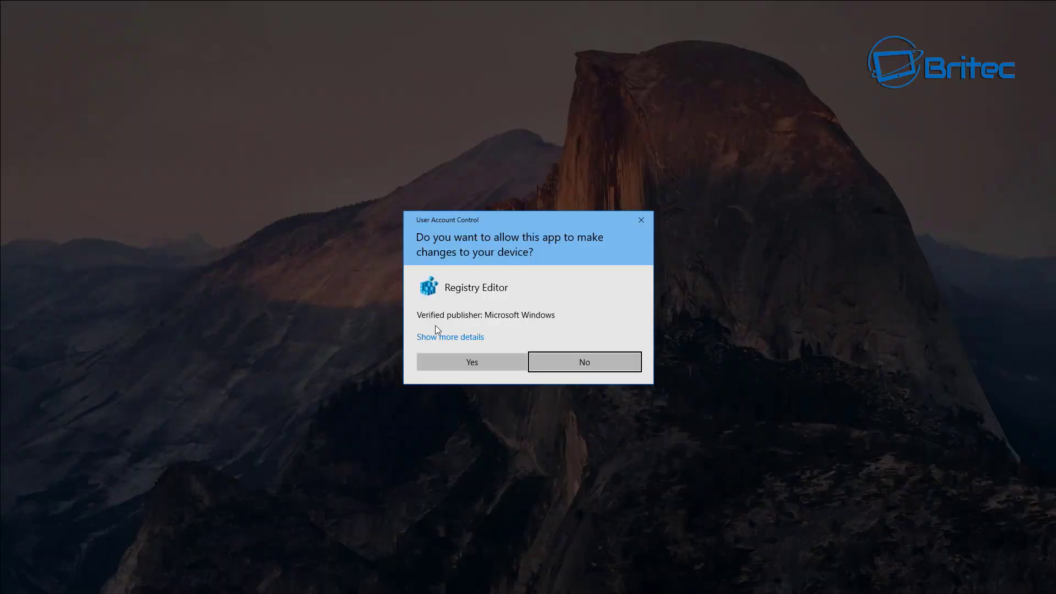
pyautogui.click(443, 364)
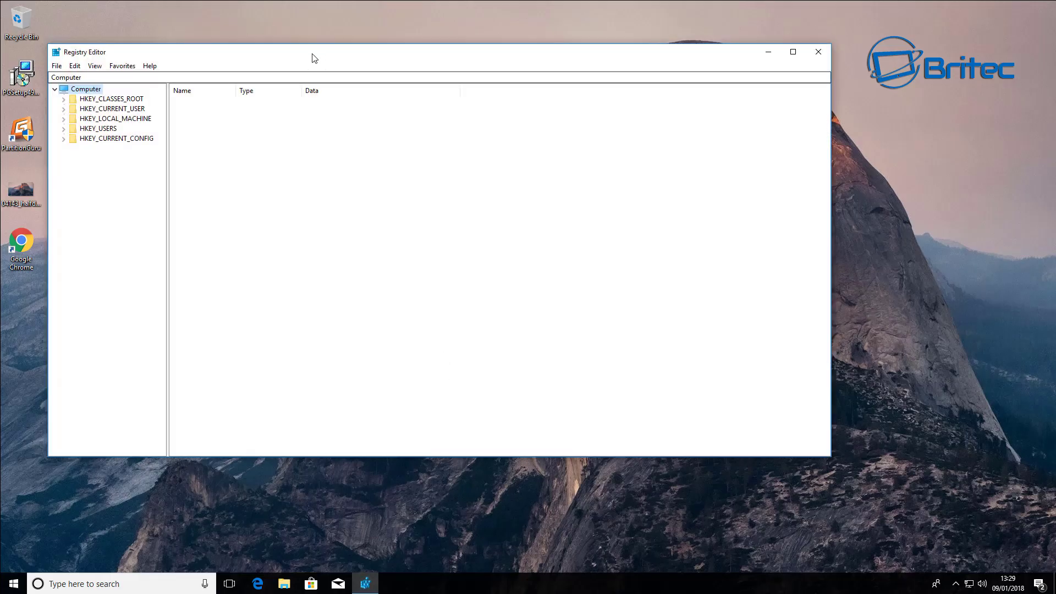
# Reposition the Registry Editor window, widen its key tree and select HKEY_LOCAL_MACHINE
pyautogui.moveTo(312, 58); pyautogui.dragTo(407, 77)
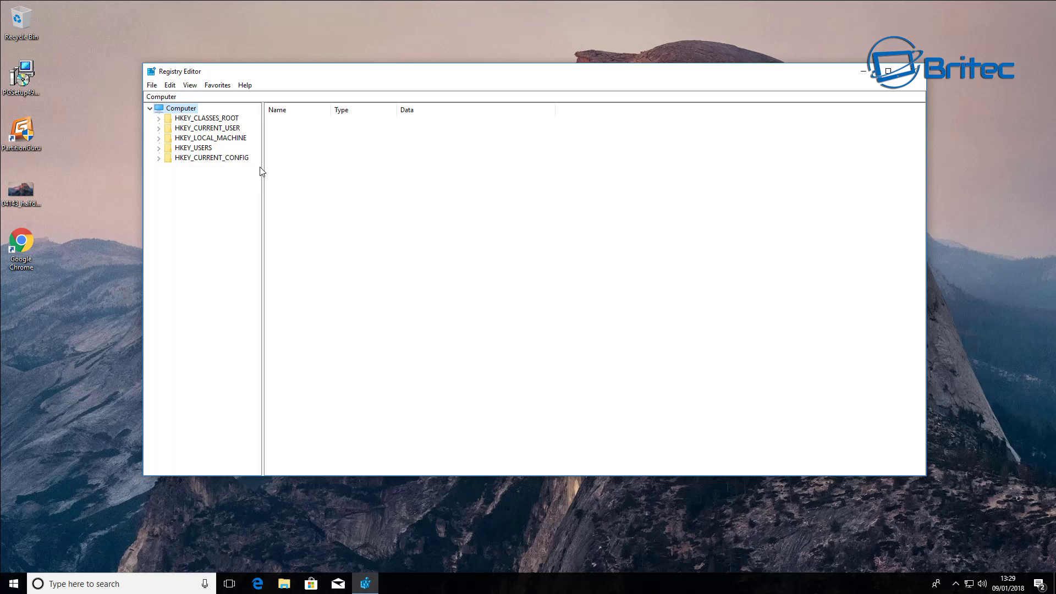
pyautogui.moveTo(262, 172); pyautogui.dragTo(368, 174)
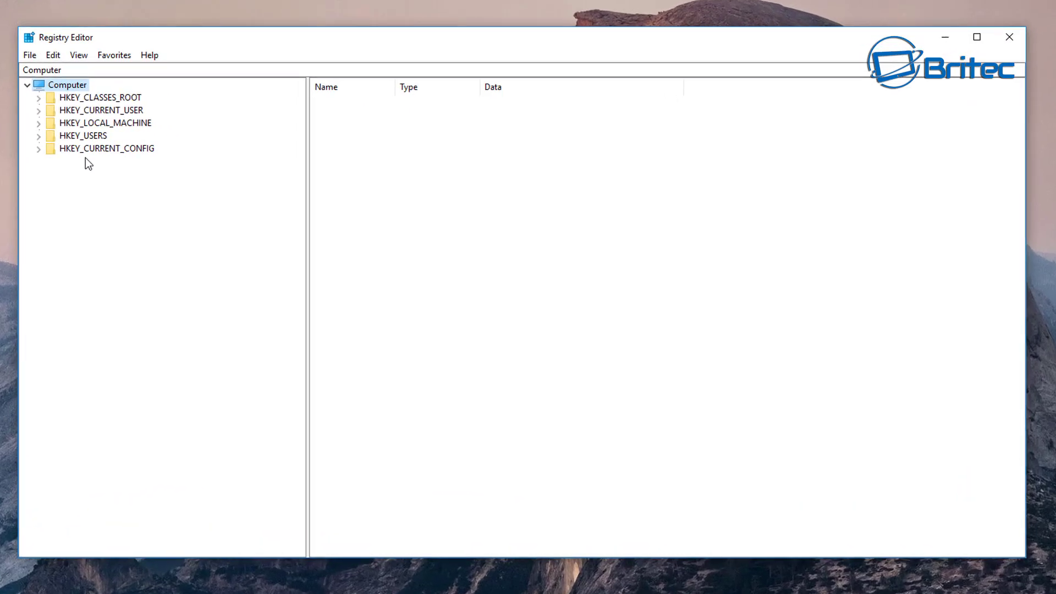
pyautogui.click(109, 122)
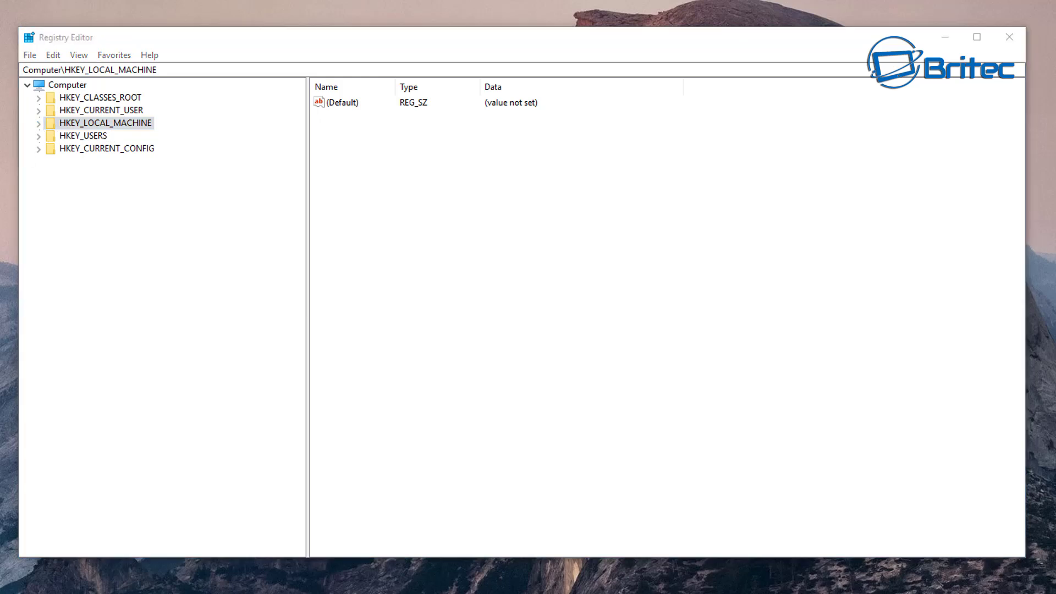
# Check the installed Windows edition and version on the system's About page in Settings, and close it
pyautogui.press('super')
pyautogui.click(125, 405)
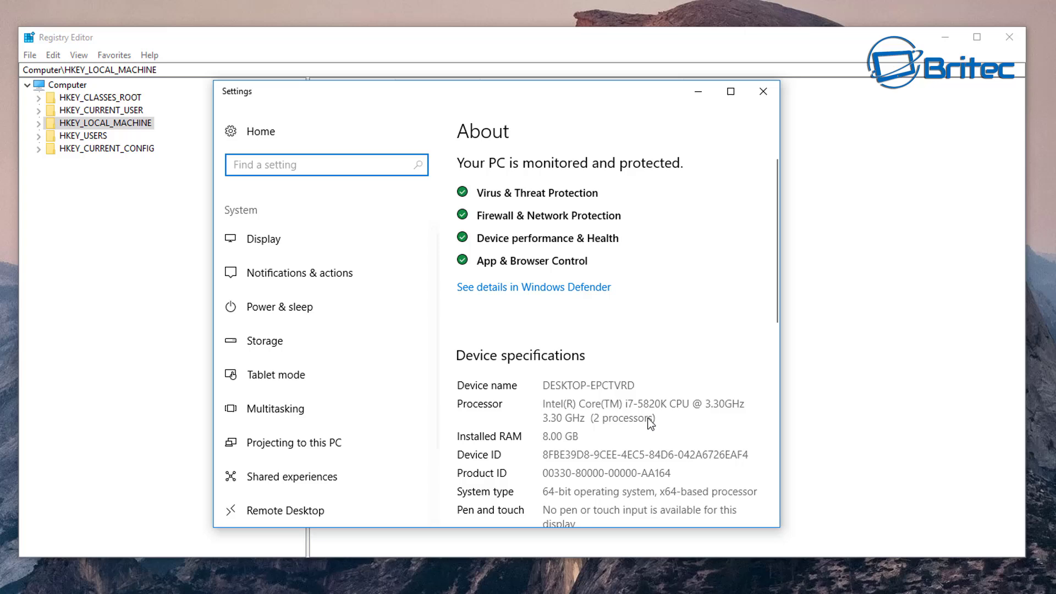
pyautogui.scroll(-2, 660, 425)
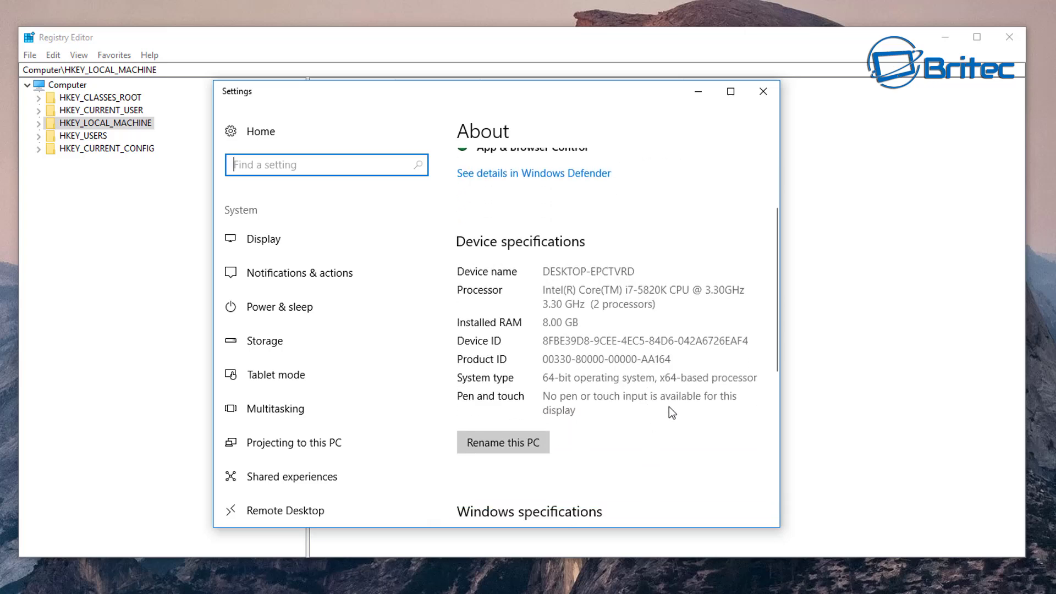
pyautogui.scroll(-2, 669, 407)
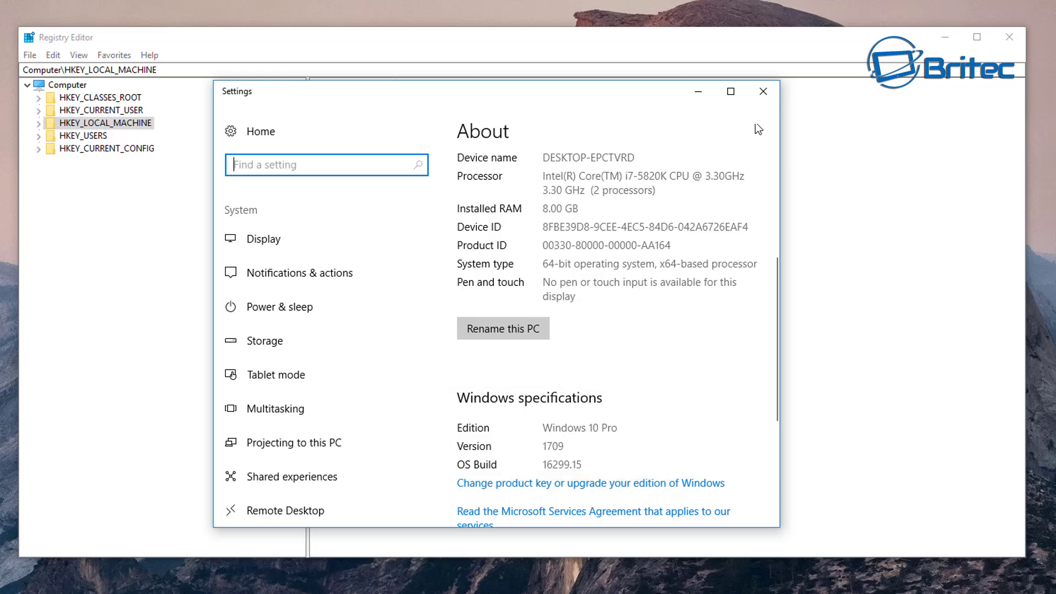
pyautogui.click(763, 91)
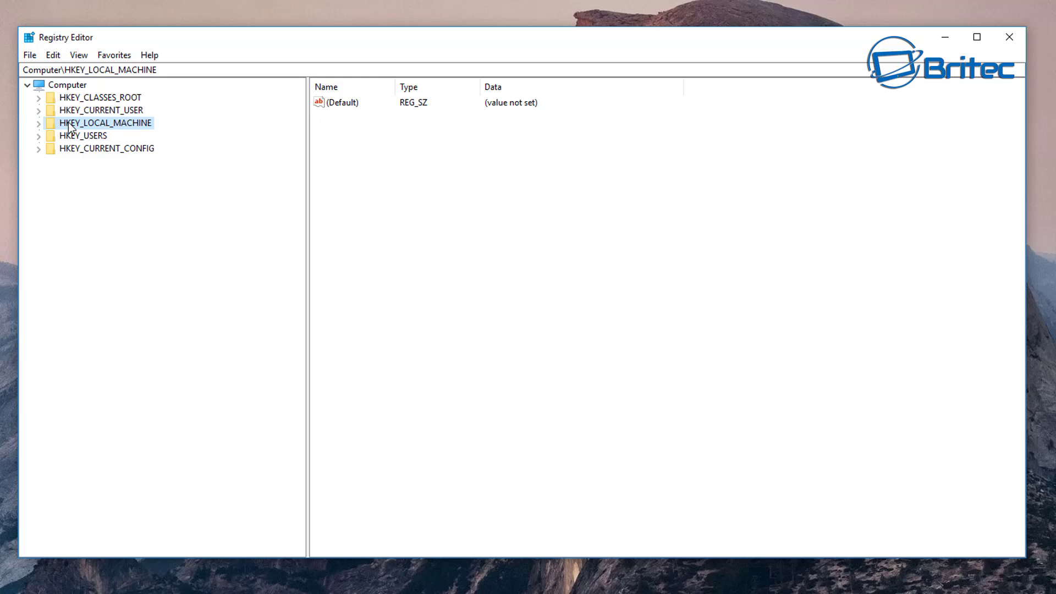
# Open the registry key HKEY_LOCAL_MACHINE\SOFTWARE\Microsoft\Windows NT\CurrentVersion
pyautogui.click(38, 123)
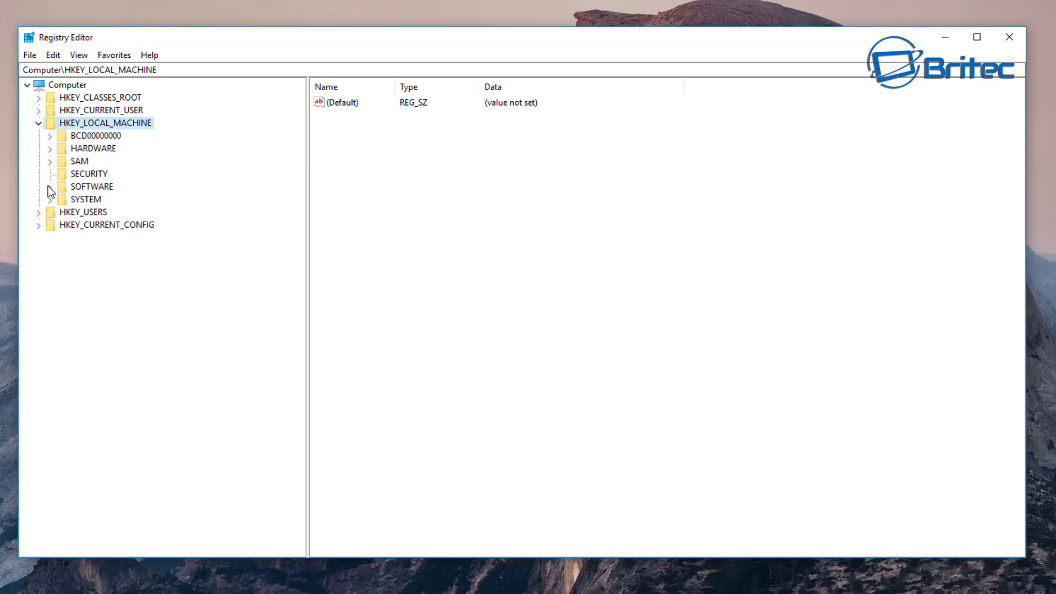
pyautogui.click(87, 187)
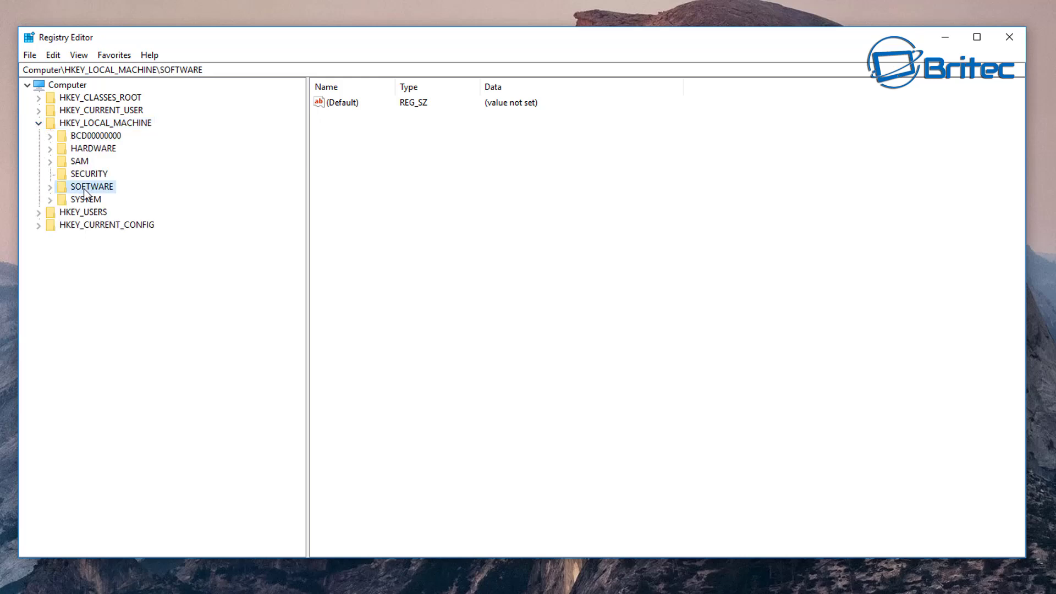
pyautogui.click(50, 188)
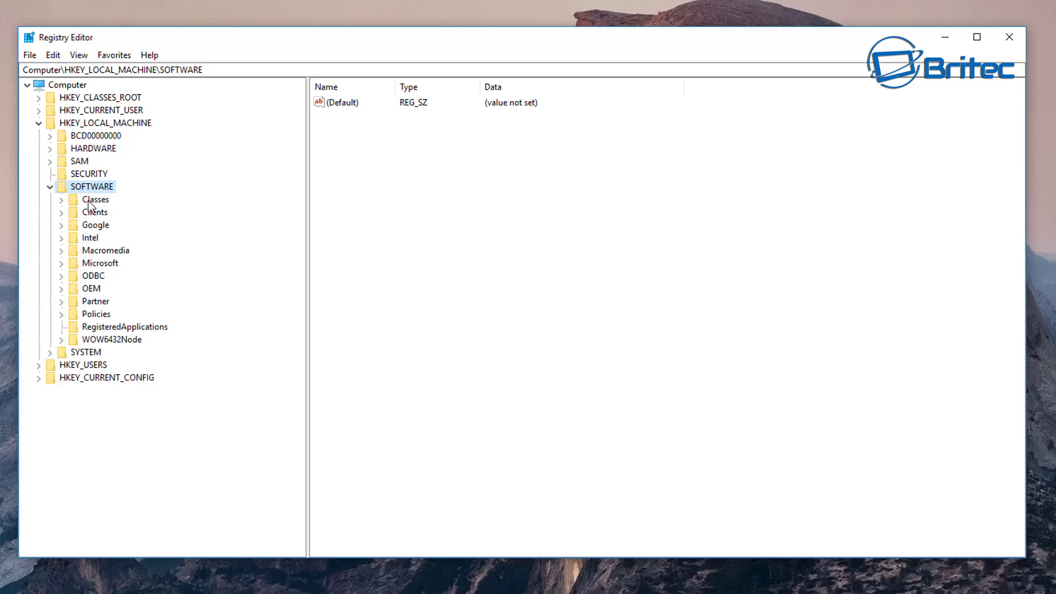
pyautogui.click(90, 264)
pyautogui.click(60, 264)
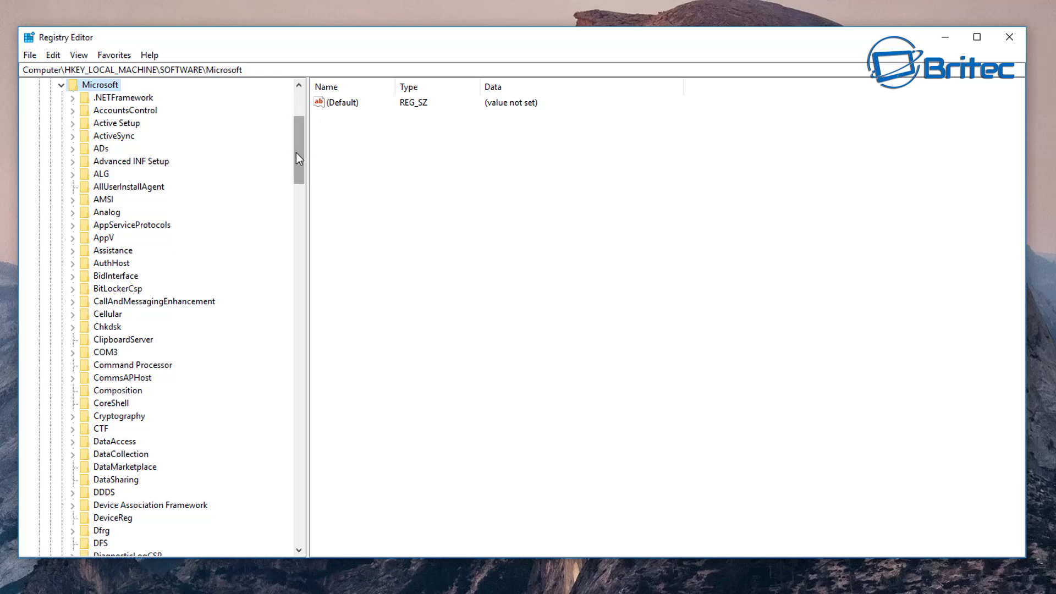
pyautogui.moveTo(303, 156); pyautogui.dragTo(281, 482)
pyautogui.click(88, 482)
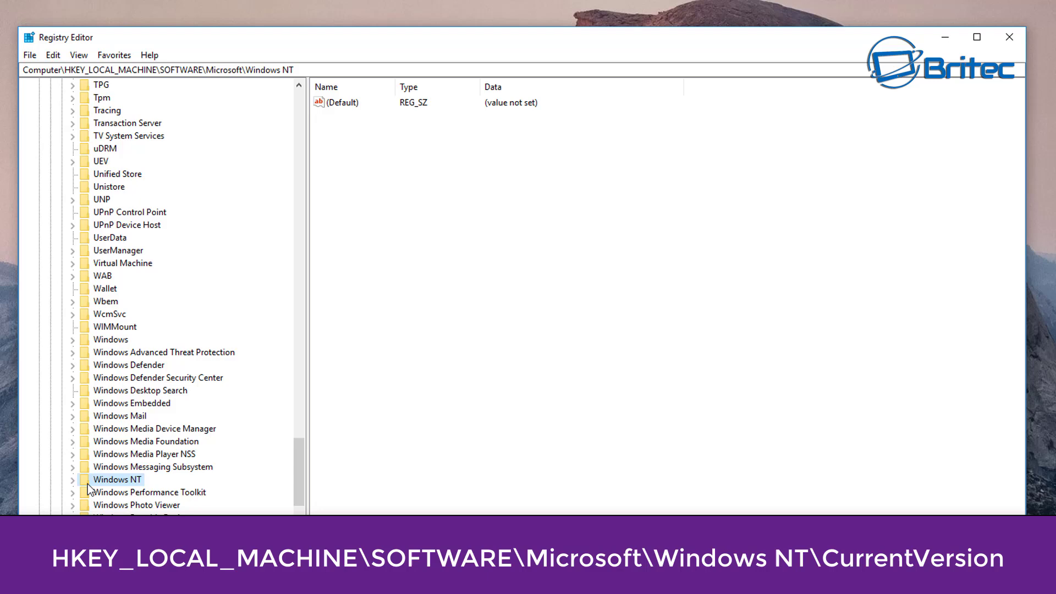
pyautogui.click(73, 479)
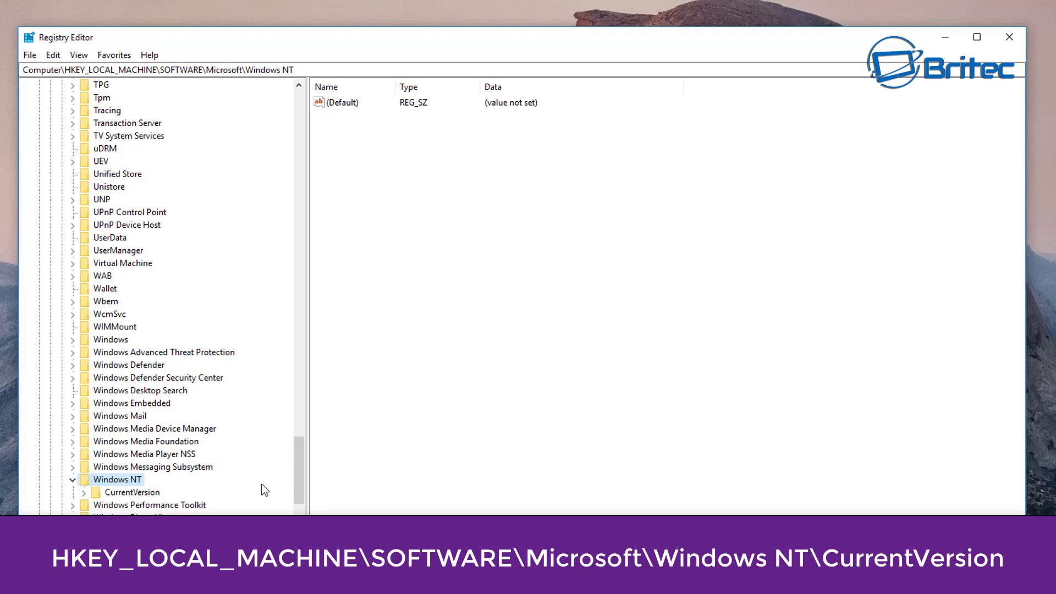
pyautogui.click(138, 493)
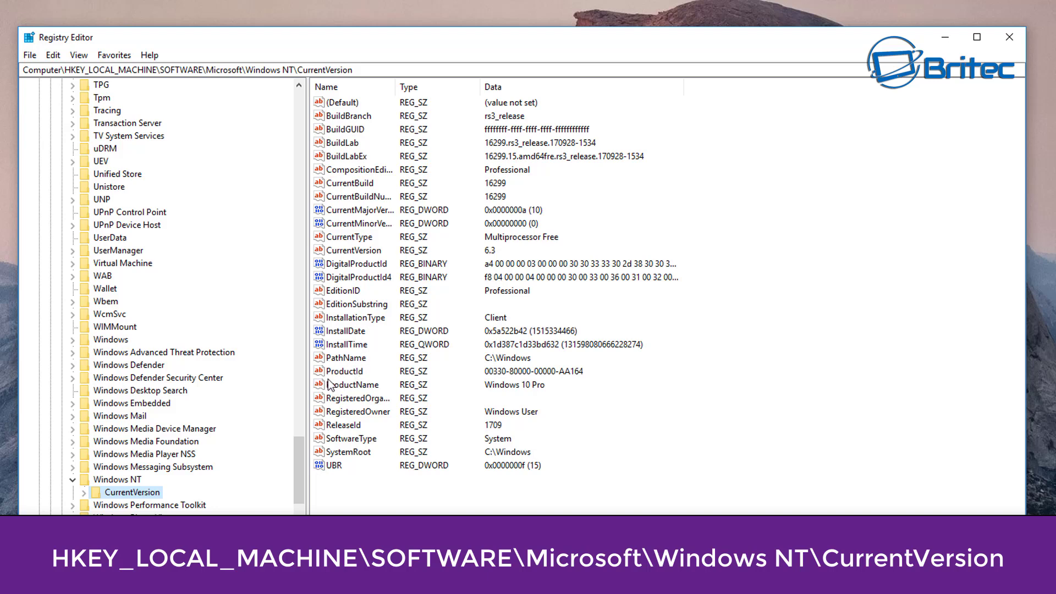
# Set the ProductName value of the CurrentVersion key to Windows 10 Home
pyautogui.click(344, 385)
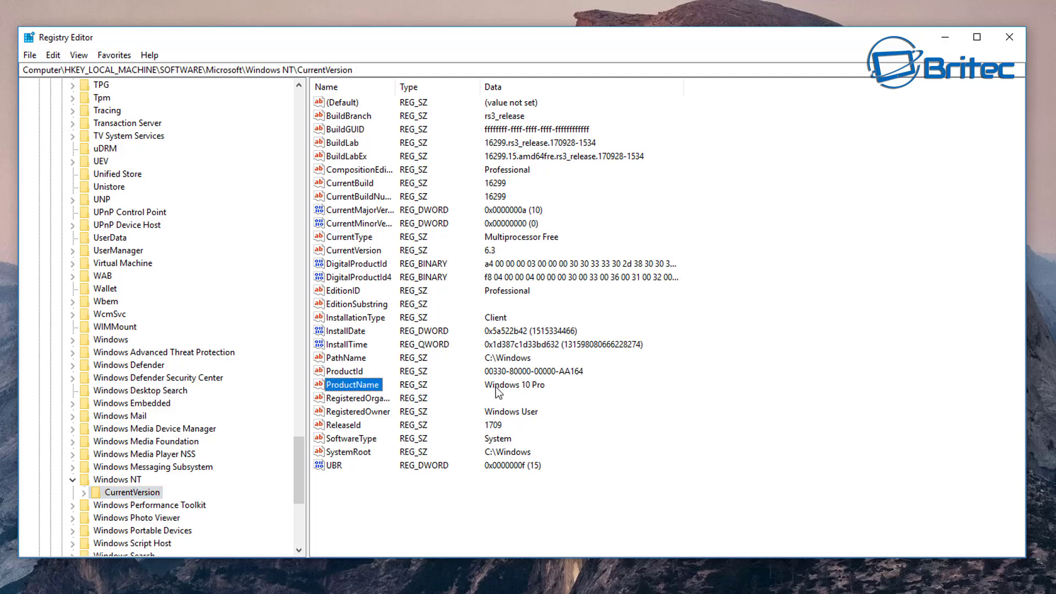
pyautogui.doubleClick(374, 388)
pyautogui.moveTo(219, 104); pyautogui.dragTo(475, 225)
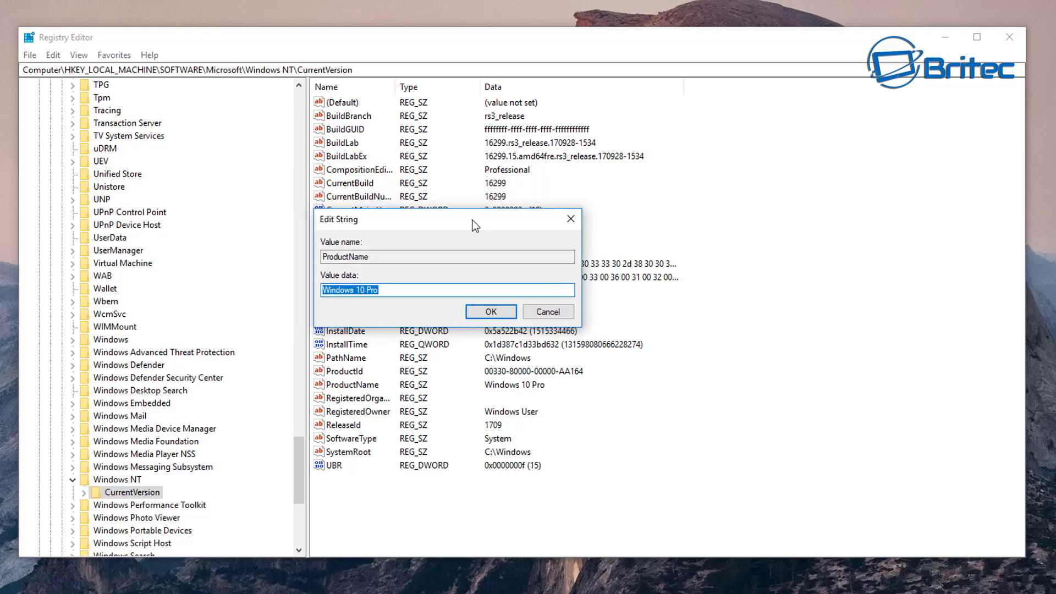
pyautogui.click(389, 291)
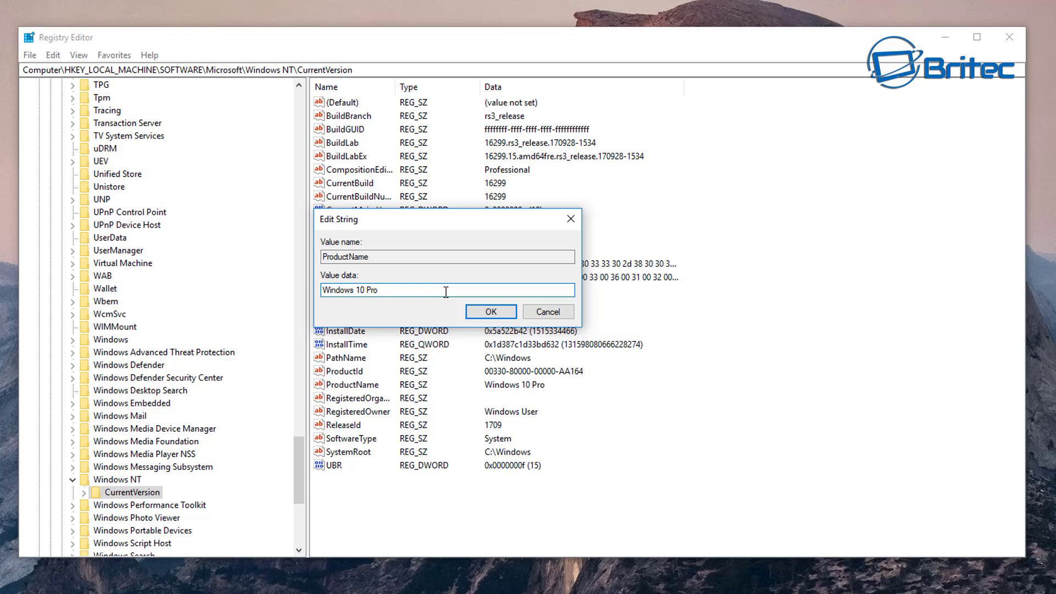
pyautogui.press('BackSpace')
pyautogui.press('BackSpace')
pyautogui.press('BackSpace')
pyautogui.write('Home')
pyautogui.click(490, 314)
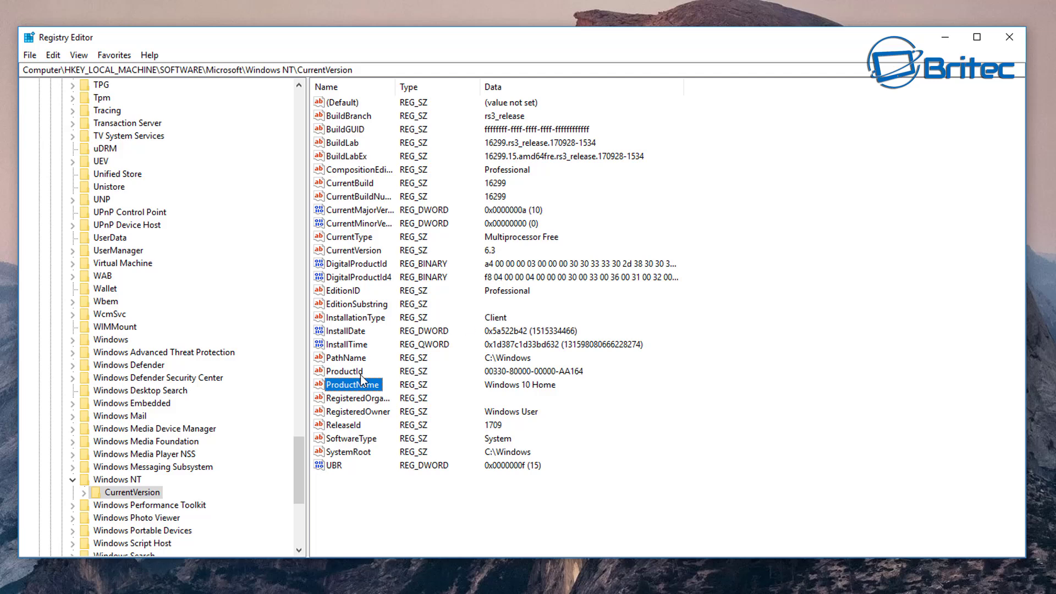
# Set the EditionID value of the CurrentVersion key to Core
pyautogui.click(345, 293)
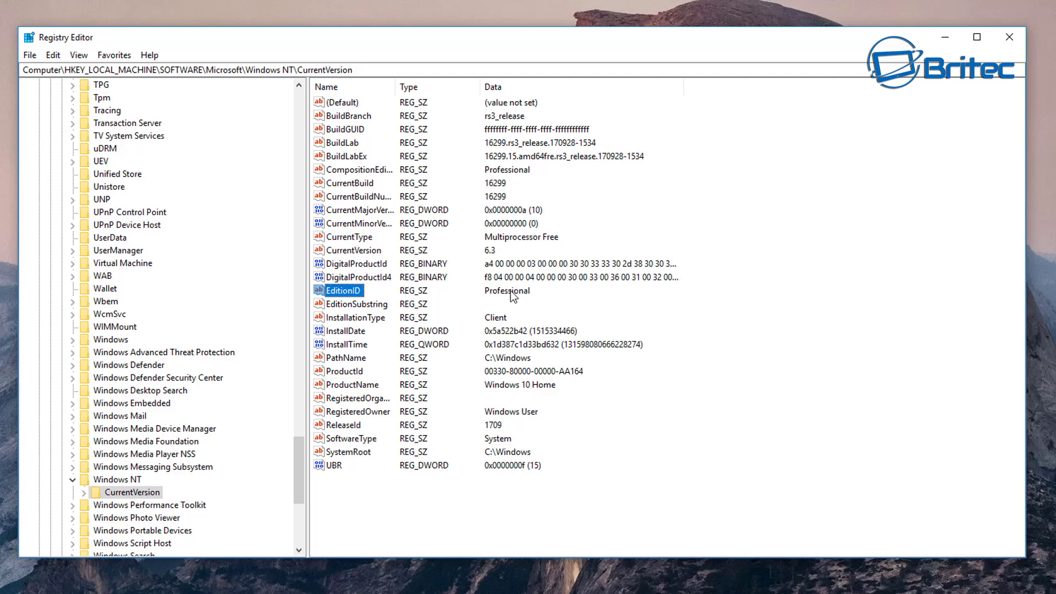
pyautogui.doubleClick(346, 296)
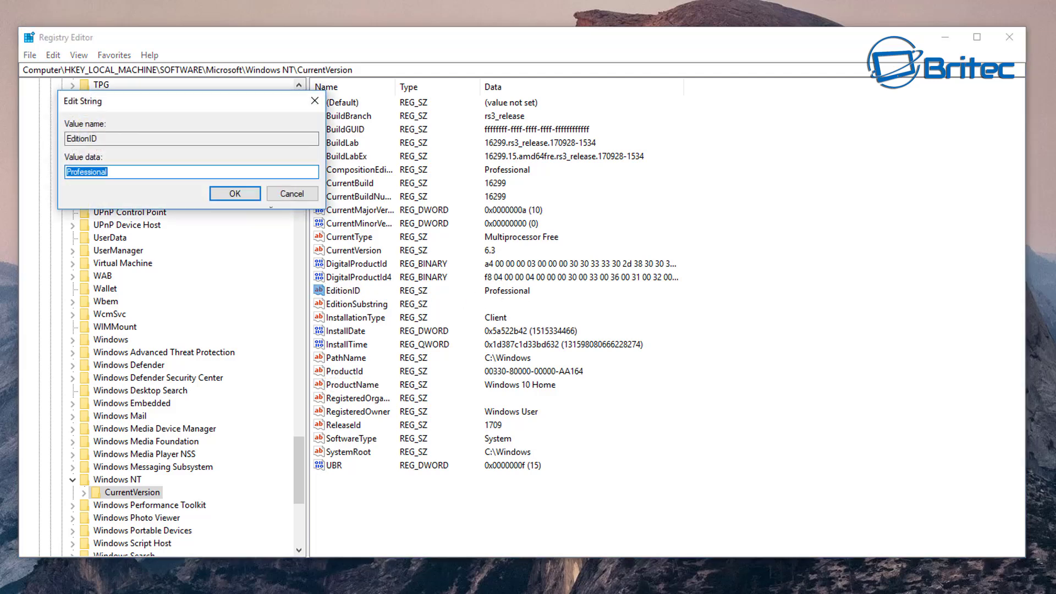
pyautogui.moveTo(220, 105); pyautogui.dragTo(476, 226)
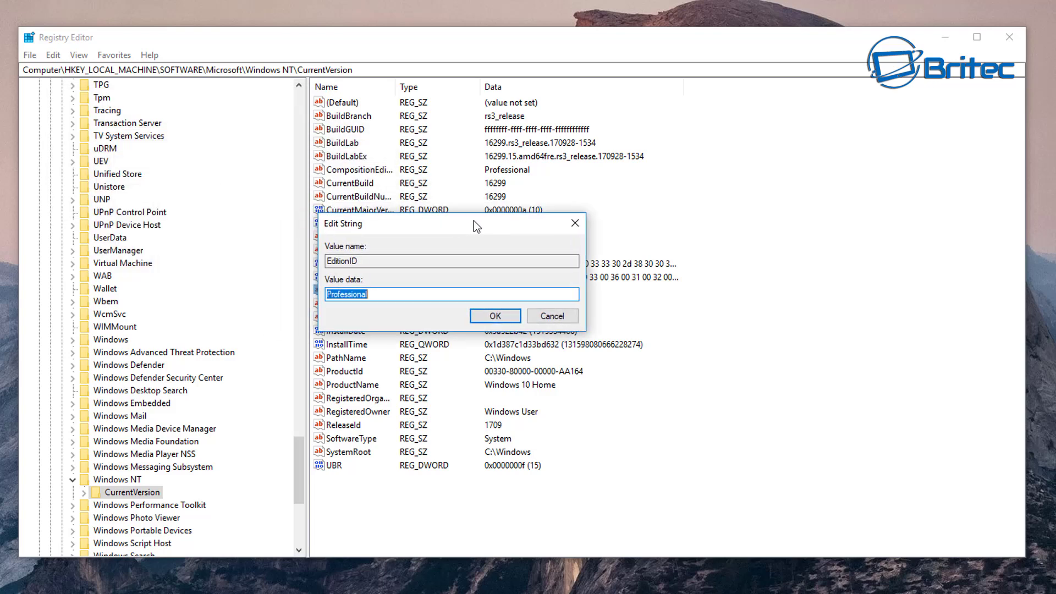
pyautogui.click(374, 295)
pyautogui.press('BackSpace')
pyautogui.press('BackSpace')
pyautogui.press('BackSpace')
pyautogui.press('BackSpace')
pyautogui.press('BackSpace')
pyautogui.press('BackSpace')
pyautogui.press('BackSpace')
pyautogui.press('BackSpace')
pyautogui.press('BackSpace')
pyautogui.press('BackSpace')
pyautogui.press('BackSpace')
pyautogui.write('Cor')
pyautogui.click(494, 317)
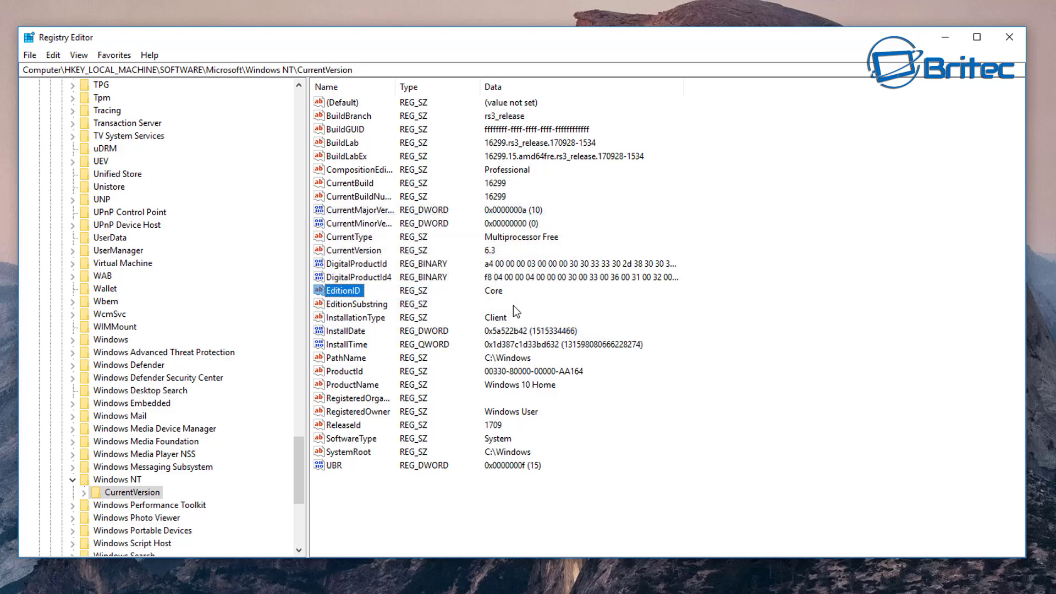
# Collapse the Windows NT key and its parent Microsoft key under HKEY_LOCAL_MACHINE\SOFTWARE
pyautogui.click(72, 479)
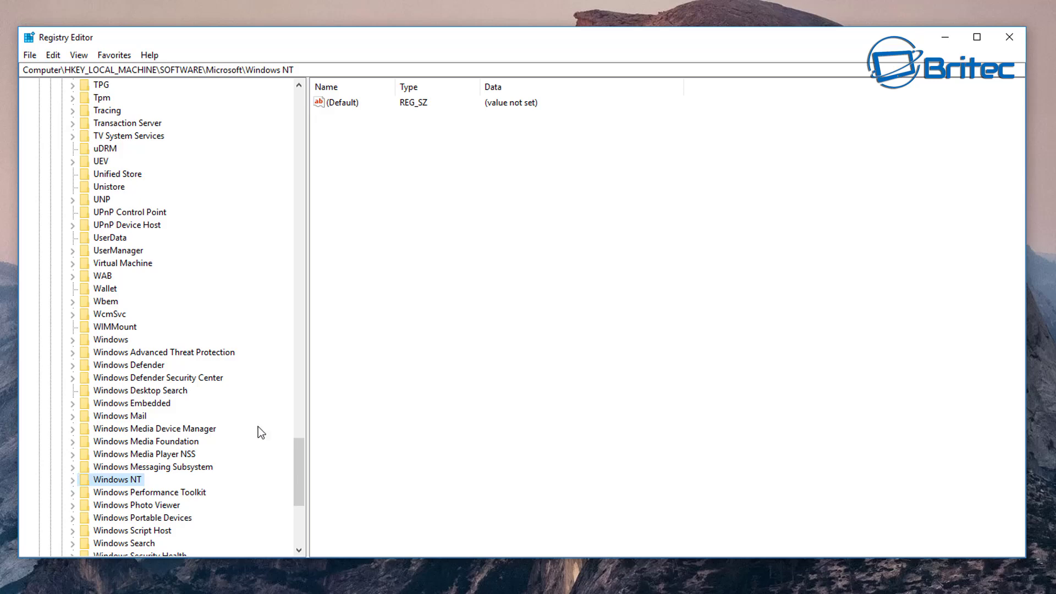
pyautogui.moveTo(301, 464); pyautogui.dragTo(354, 126)
pyautogui.click(61, 238)
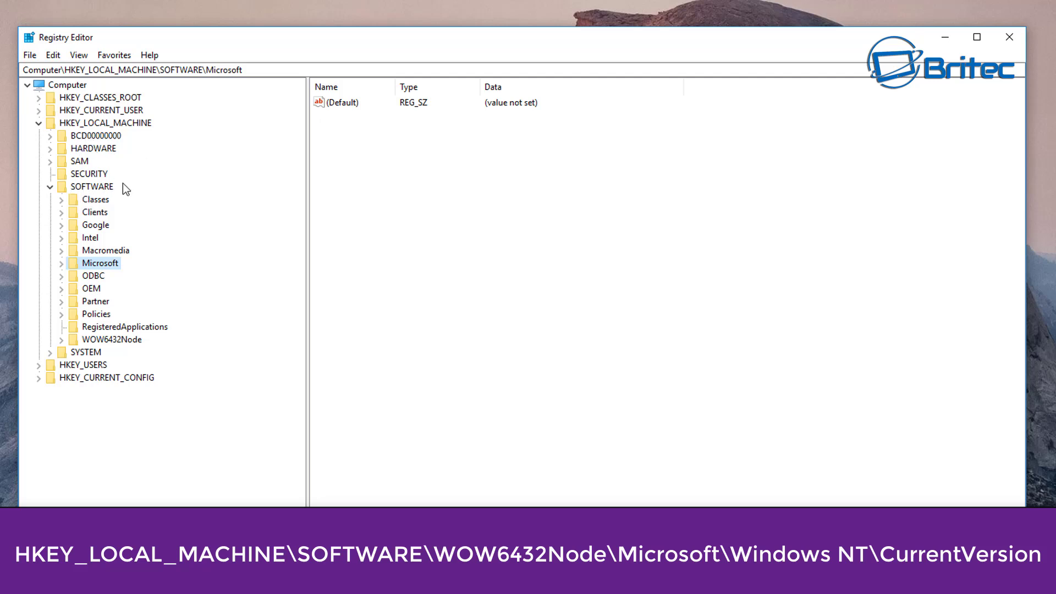
# Open the registry key HKEY_LOCAL_MACHINE\SOFTWARE\WOW6432Node\Microsoft\Windows NT\CurrentVersion
pyautogui.click(105, 341)
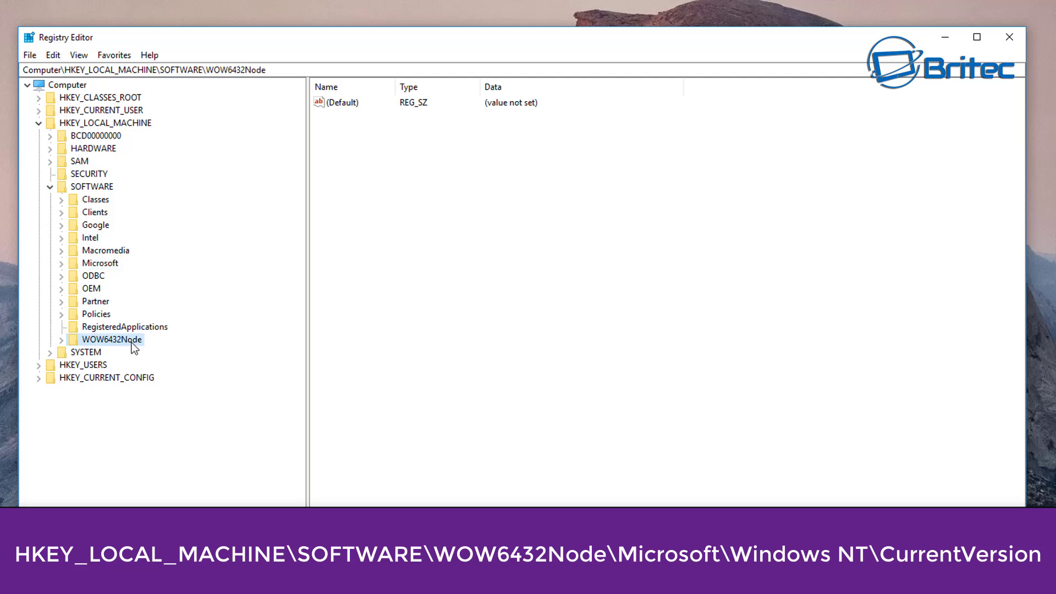
pyautogui.click(62, 340)
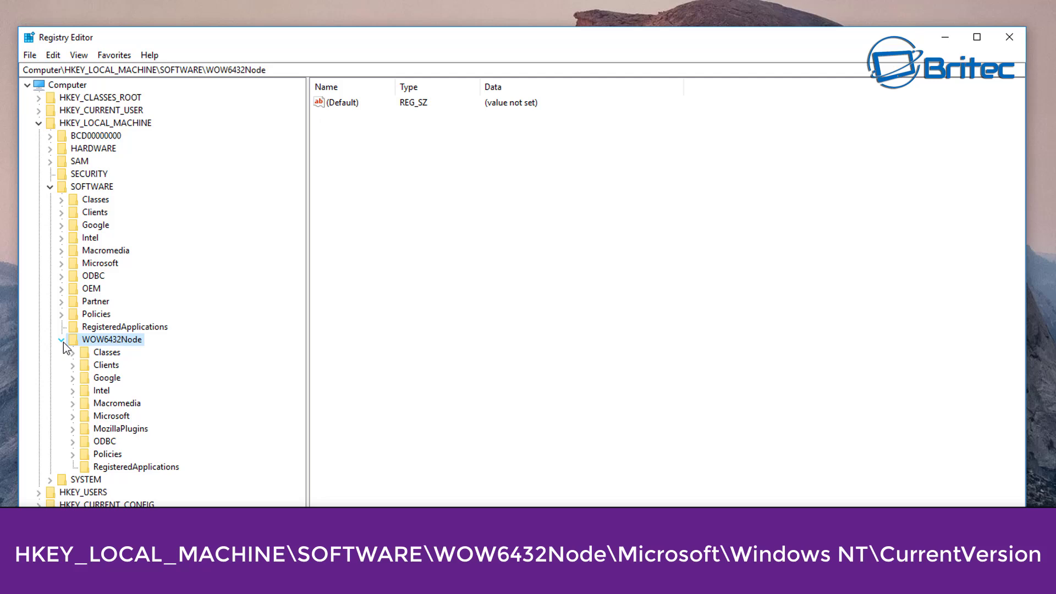
pyautogui.click(113, 415)
pyautogui.click(72, 416)
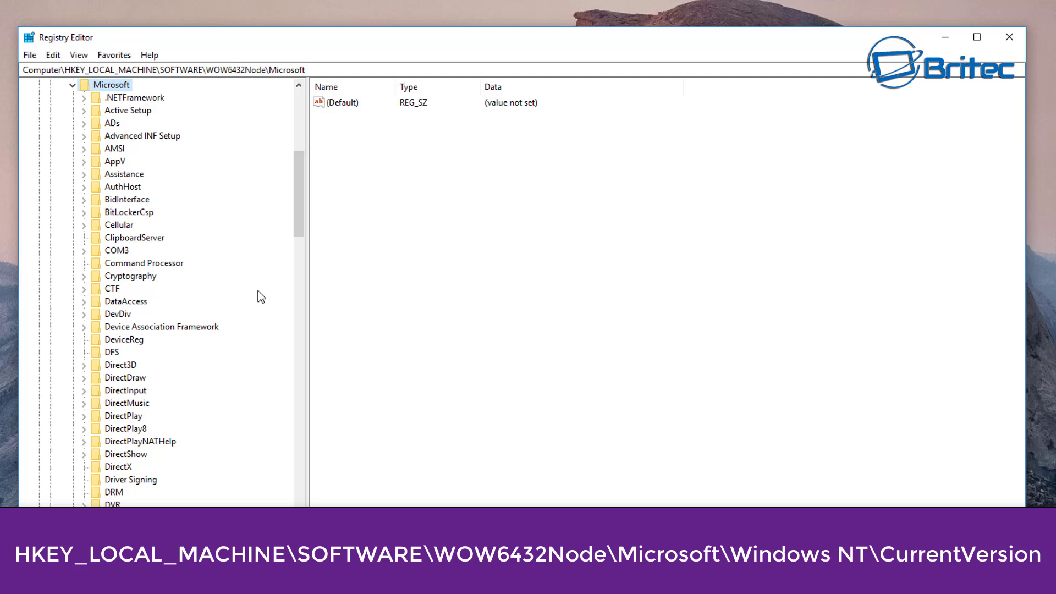
pyautogui.moveTo(298, 192); pyautogui.dragTo(263, 481)
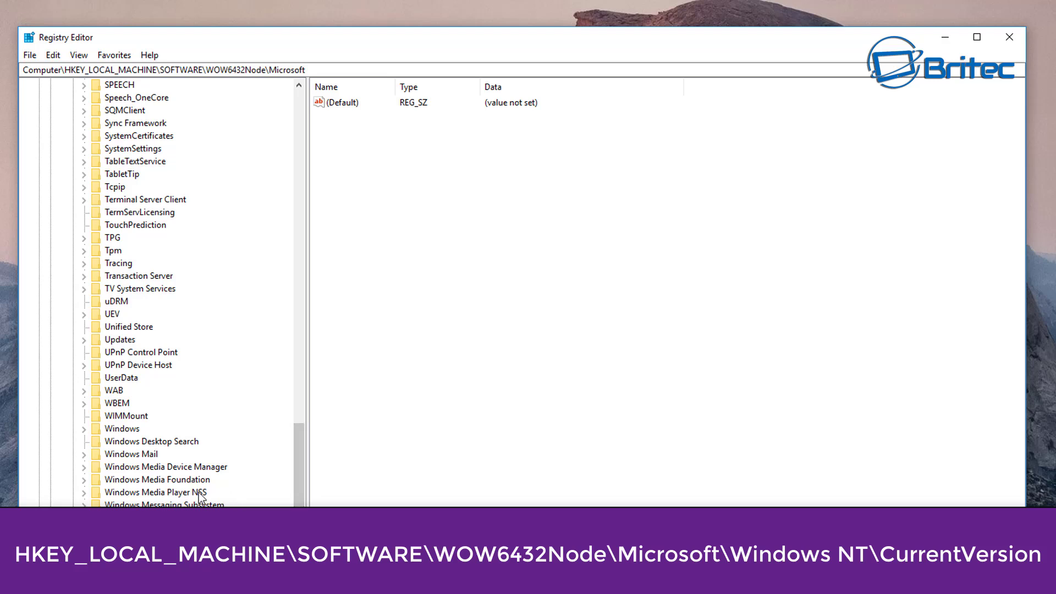
pyautogui.write('\\Windows NT')
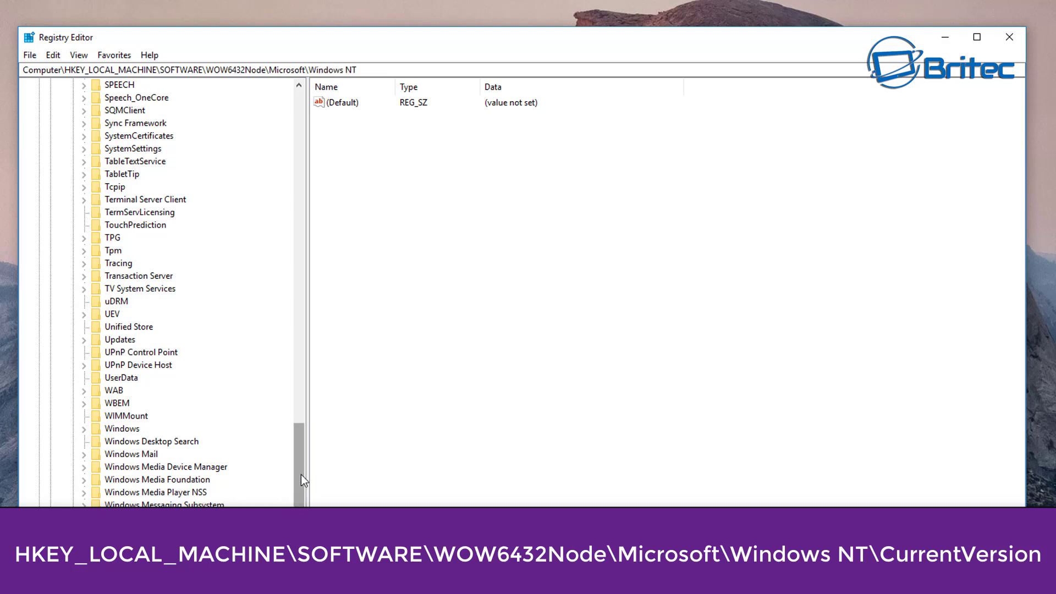
pyautogui.press('Return')
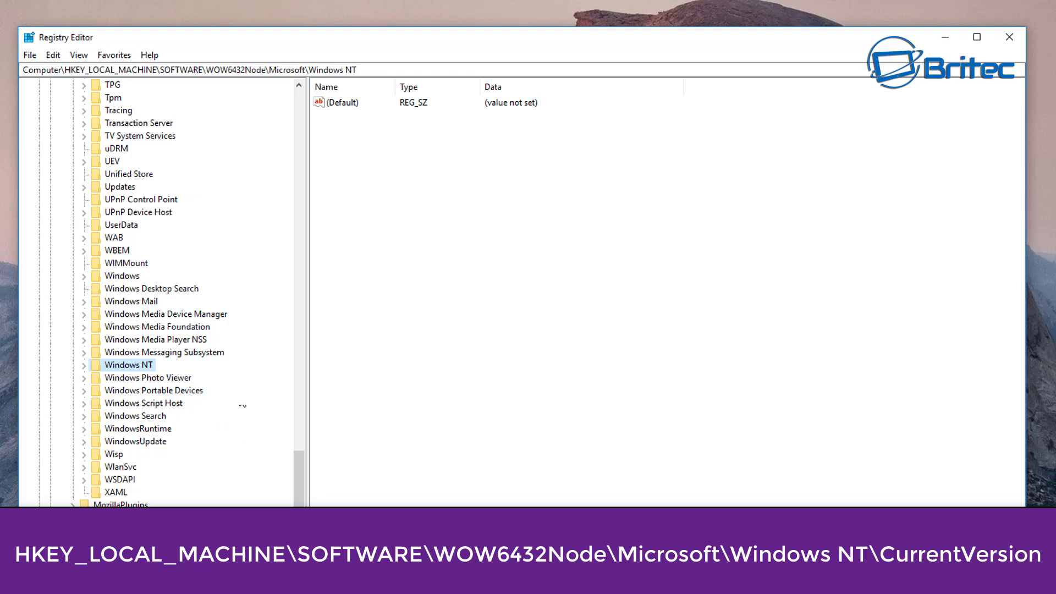
pyautogui.click(85, 365)
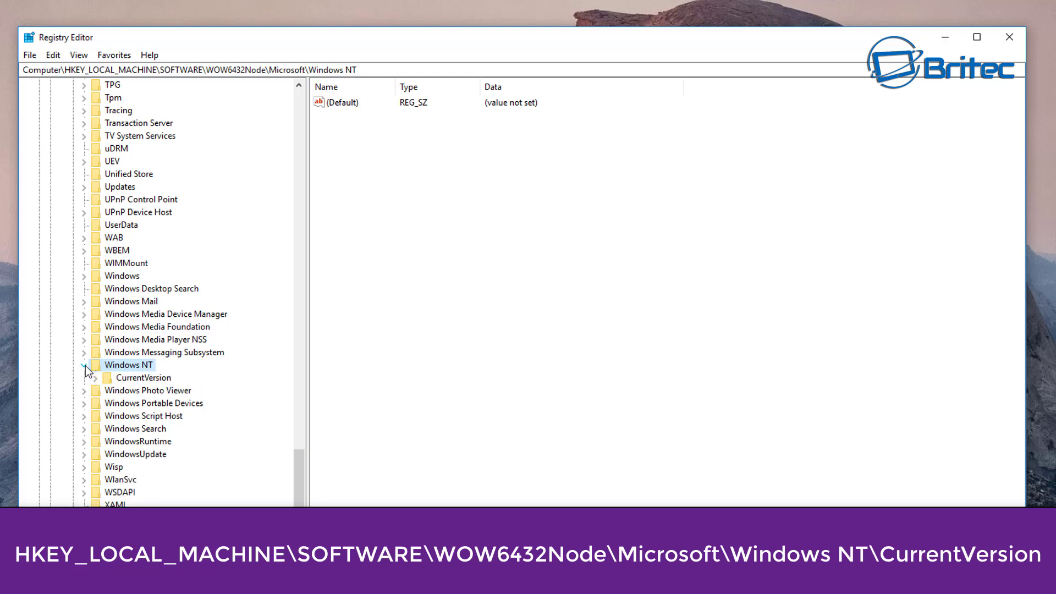
pyautogui.click(136, 379)
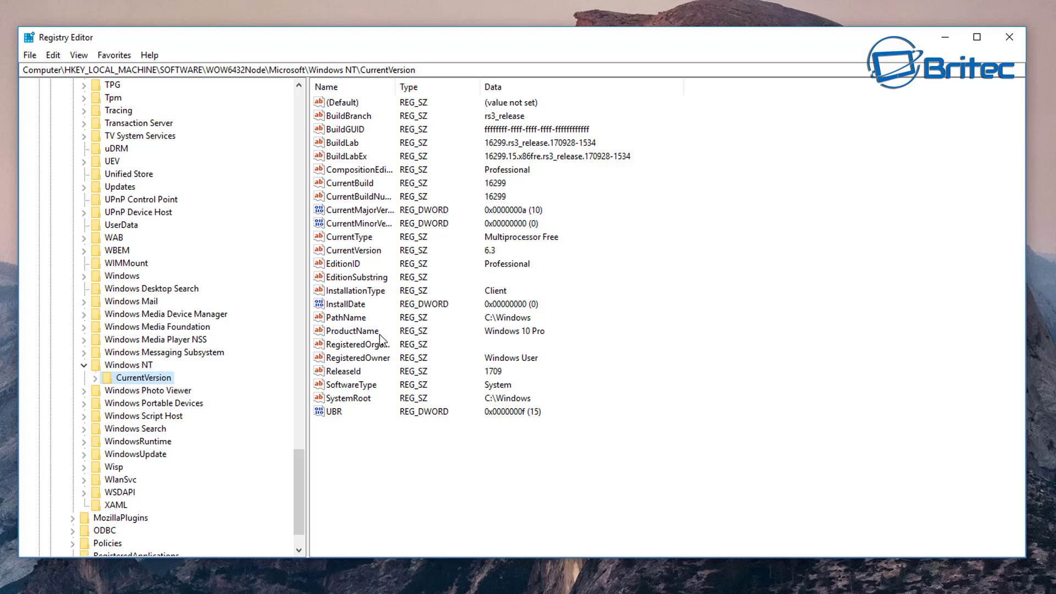
# Set the ProductName value of the WOW6432Node CurrentVersion key to Windows 10 Home
pyautogui.click(335, 334)
pyautogui.doubleClick(360, 336)
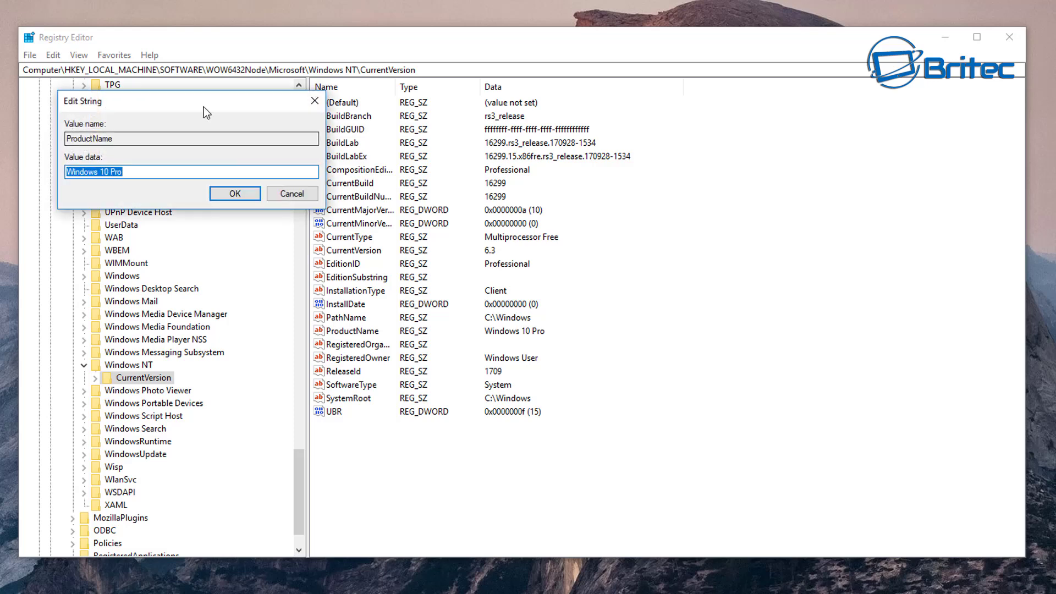
pyautogui.moveTo(204, 107); pyautogui.dragTo(467, 254)
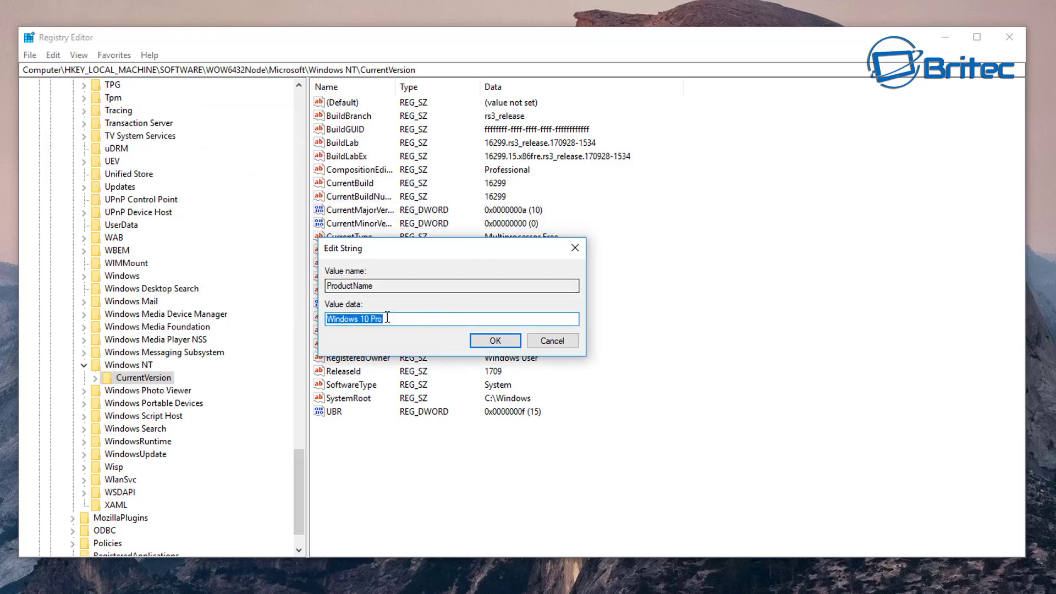
pyautogui.click(440, 319)
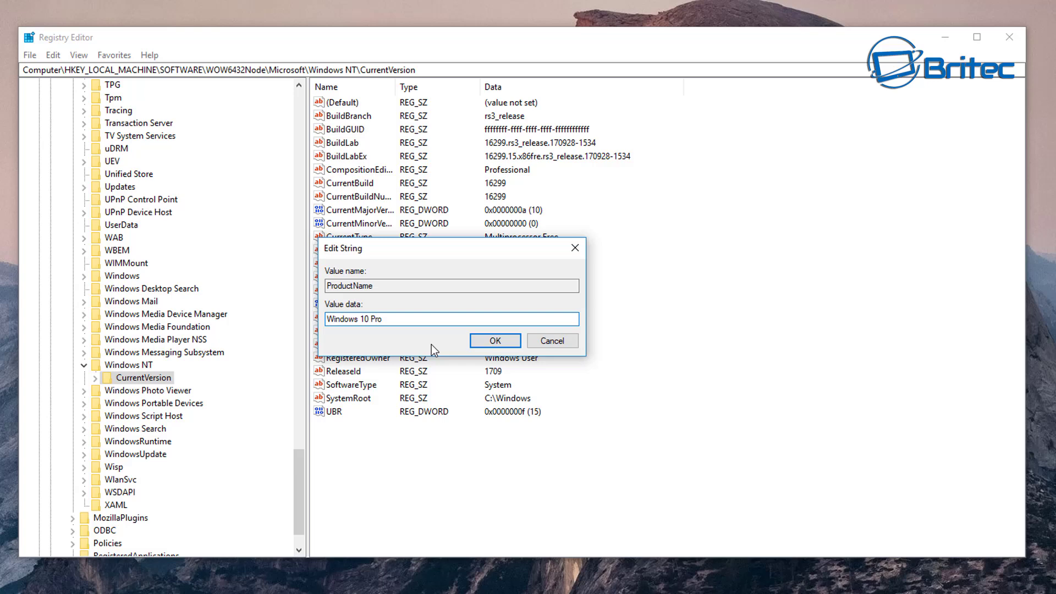
pyautogui.press('BackSpace')
pyautogui.press('BackSpace')
pyautogui.press('BackSpace')
pyautogui.press('BackSpace')
pyautogui.write('Home')
pyautogui.click(512, 341)
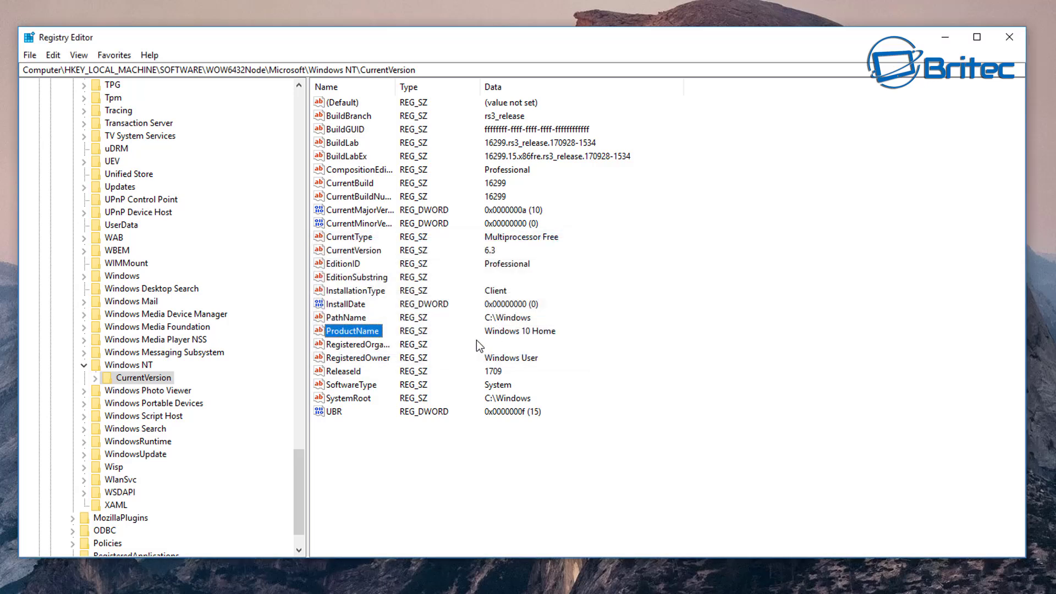
# Set the EditionID value of the WOW6432Node CurrentVersion key to Core
pyautogui.click(348, 265)
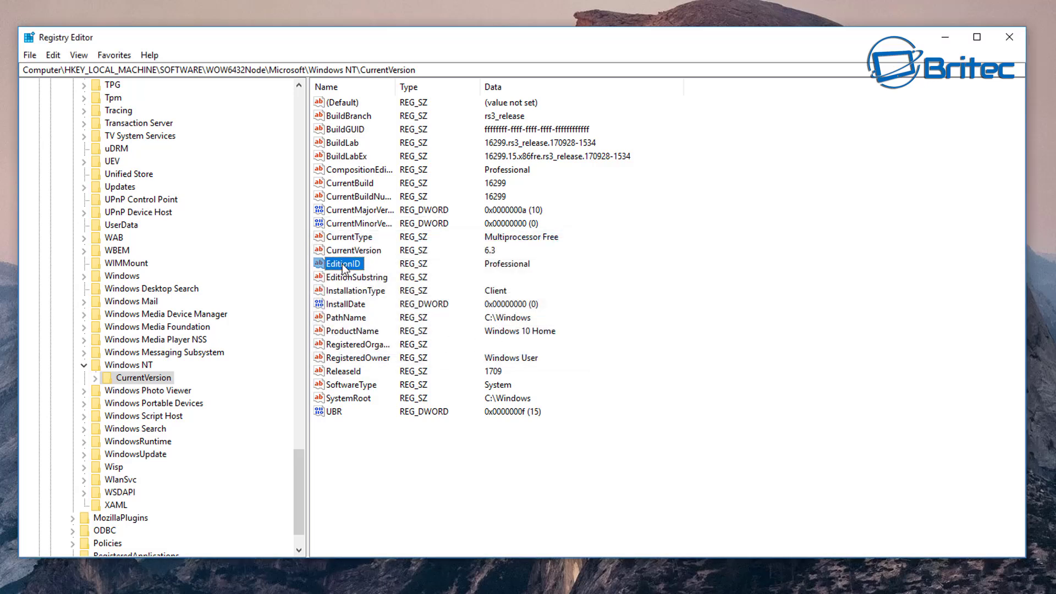
pyautogui.doubleClick(348, 265)
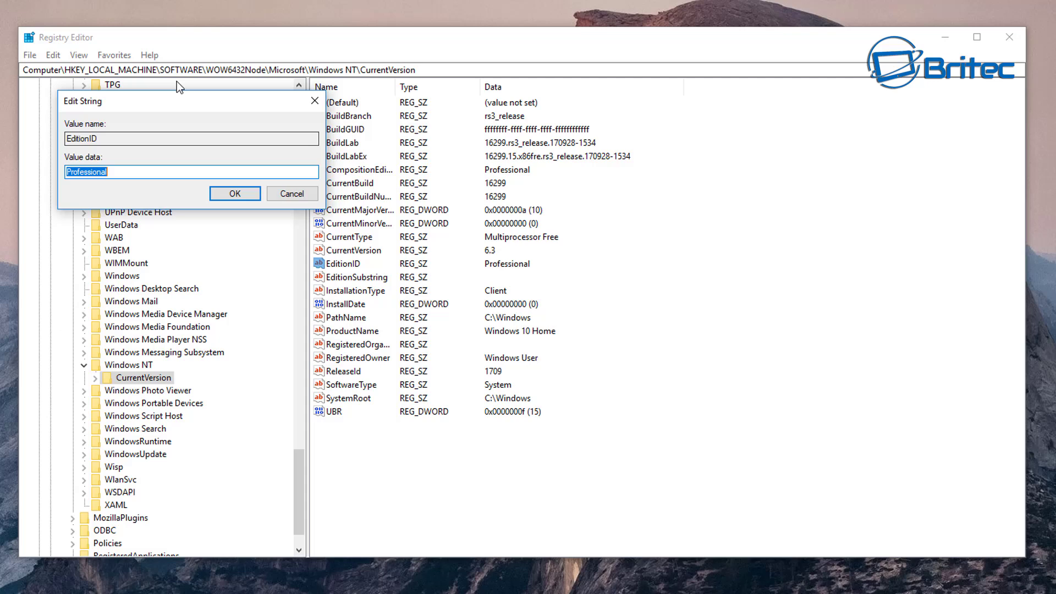
pyautogui.moveTo(165, 101); pyautogui.dragTo(445, 236)
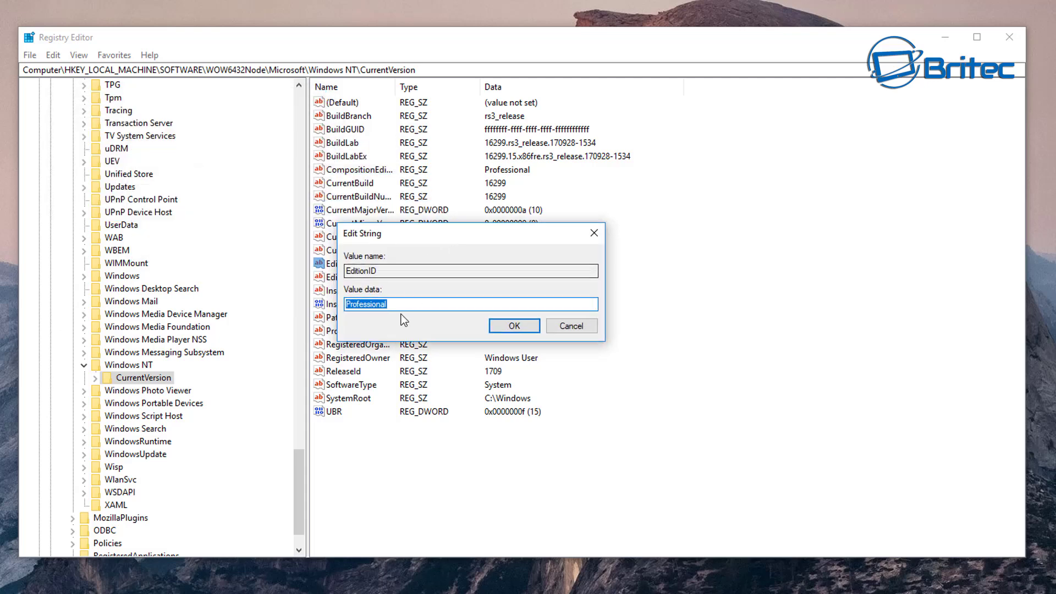
pyautogui.write('Core')
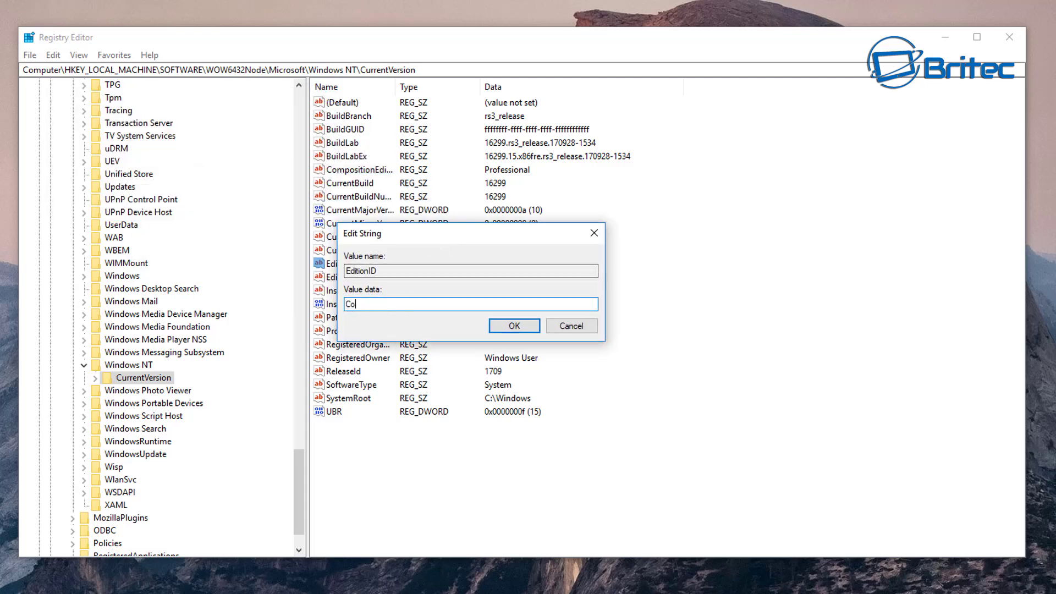
pyautogui.click(513, 327)
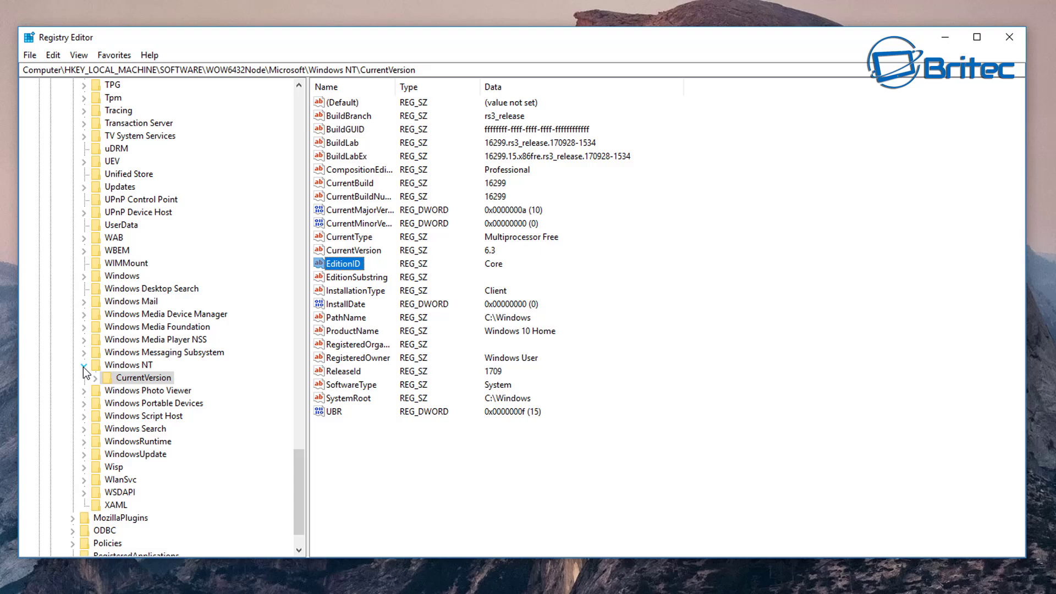
# Collapse the expanded registry keys up to HKEY_LOCAL_MACHINE and close Registry Editor
pyautogui.doubleClick(127, 365)
pyautogui.scroll(5, 163, 334)
pyautogui.scroll(4, 163, 334)
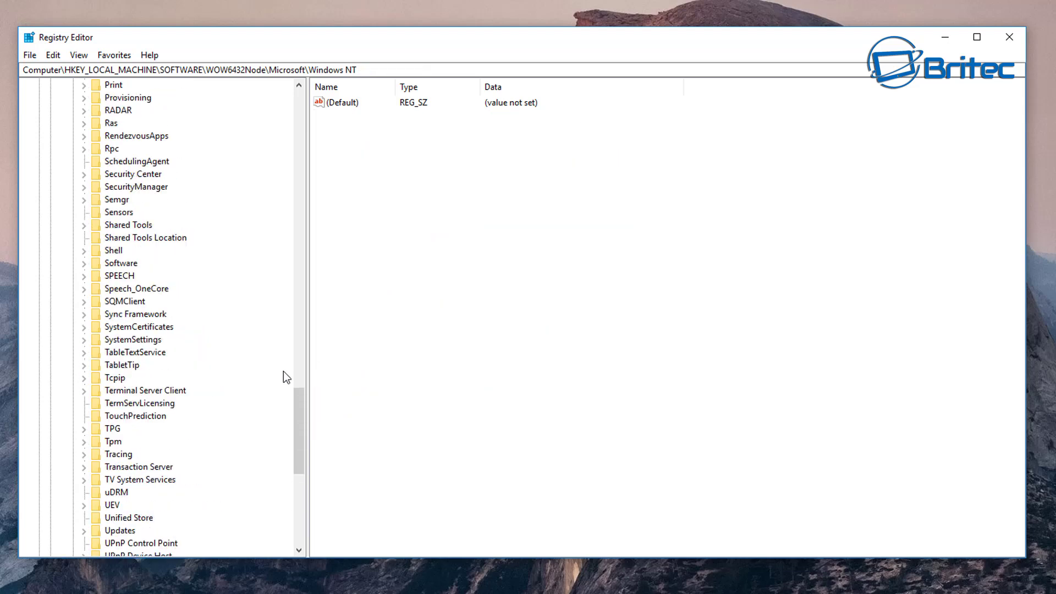
pyautogui.moveTo(299, 408); pyautogui.dragTo(328, 132)
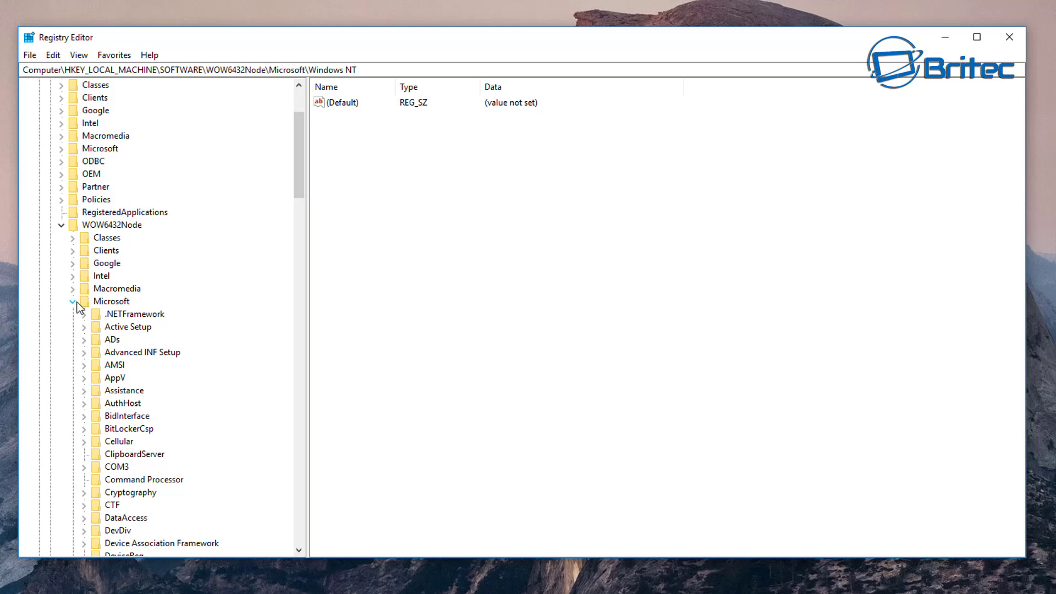
pyautogui.click(72, 301)
pyautogui.click(62, 340)
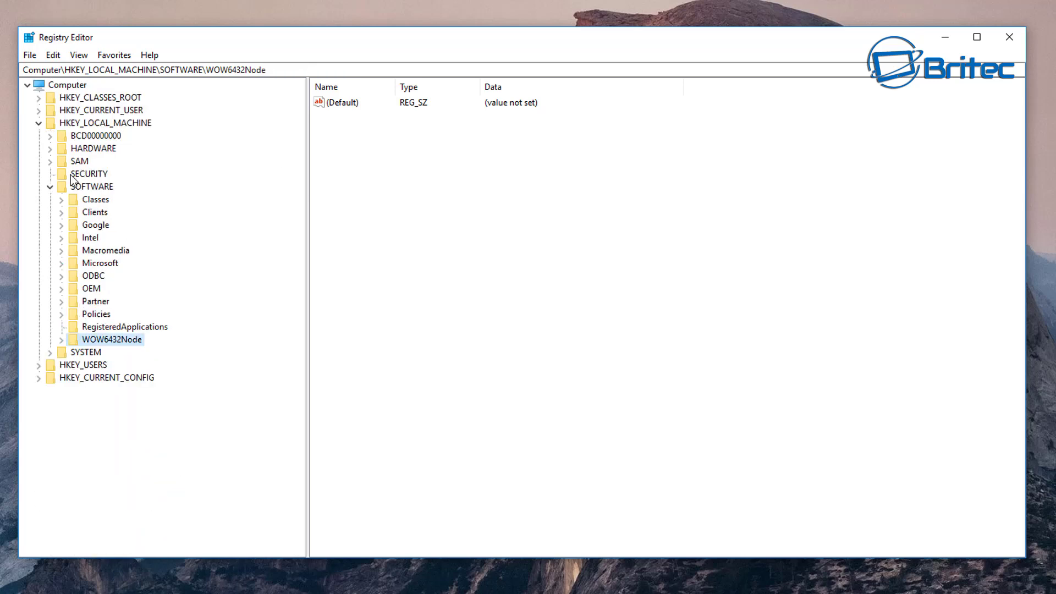
pyautogui.click(50, 188)
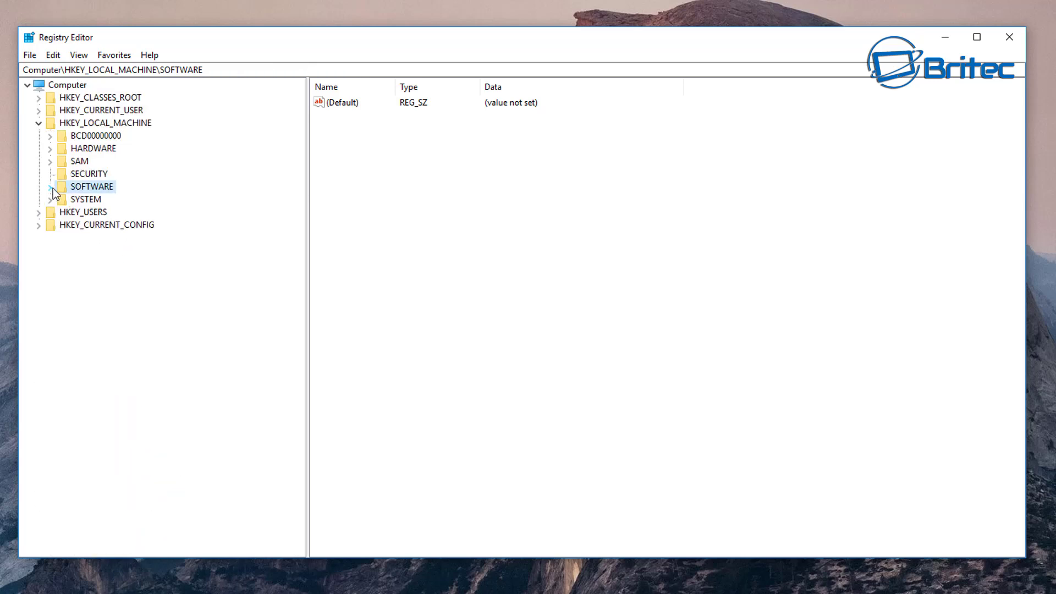
pyautogui.click(36, 123)
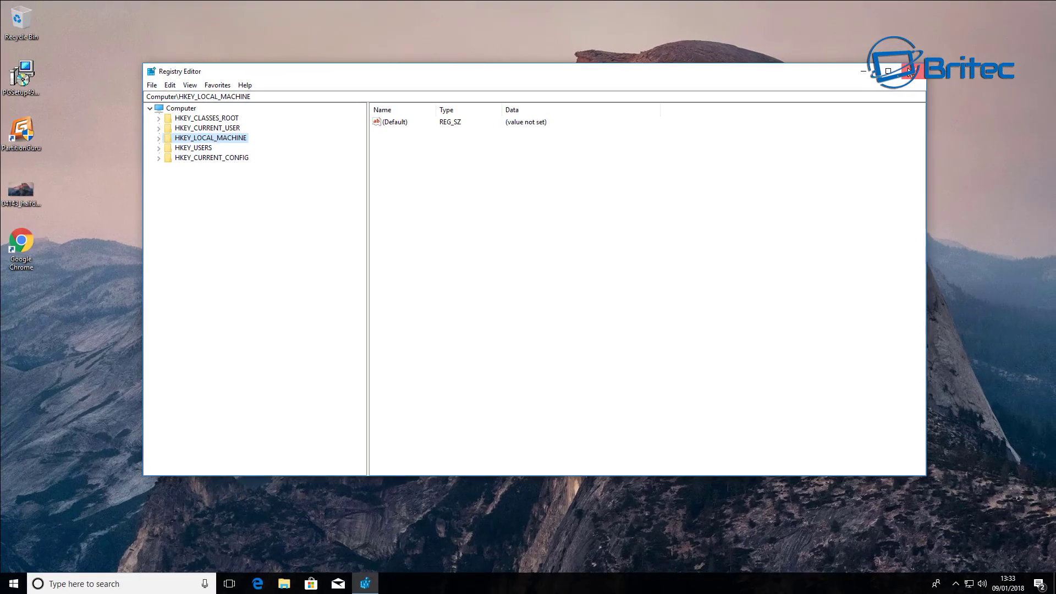
pyautogui.click(944, 60)
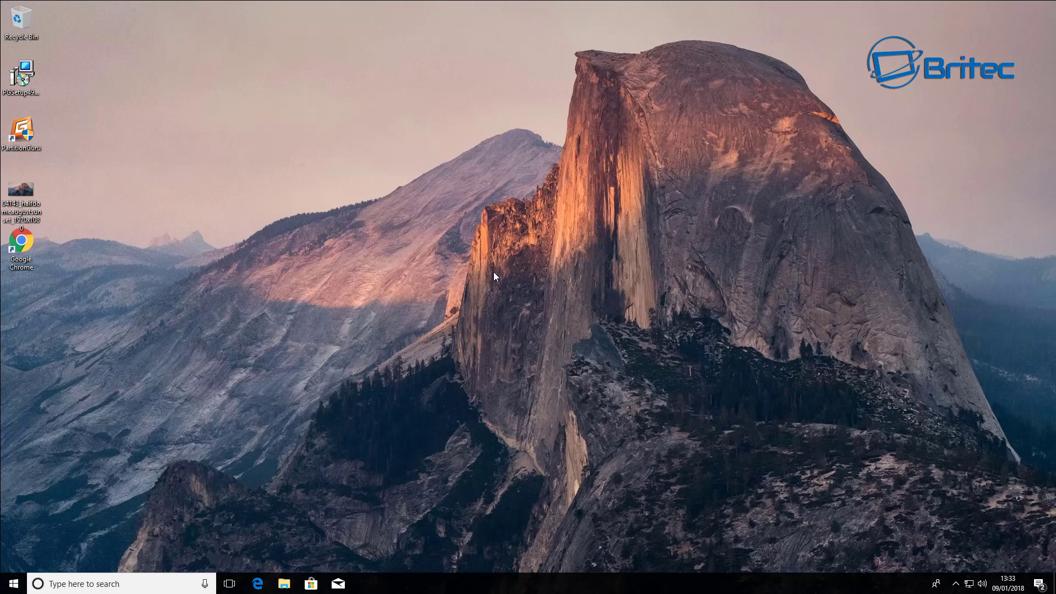
# Launch Google Chrome, search for "google" and open the Google UK home page from the results
pyautogui.doubleClick(25, 246)
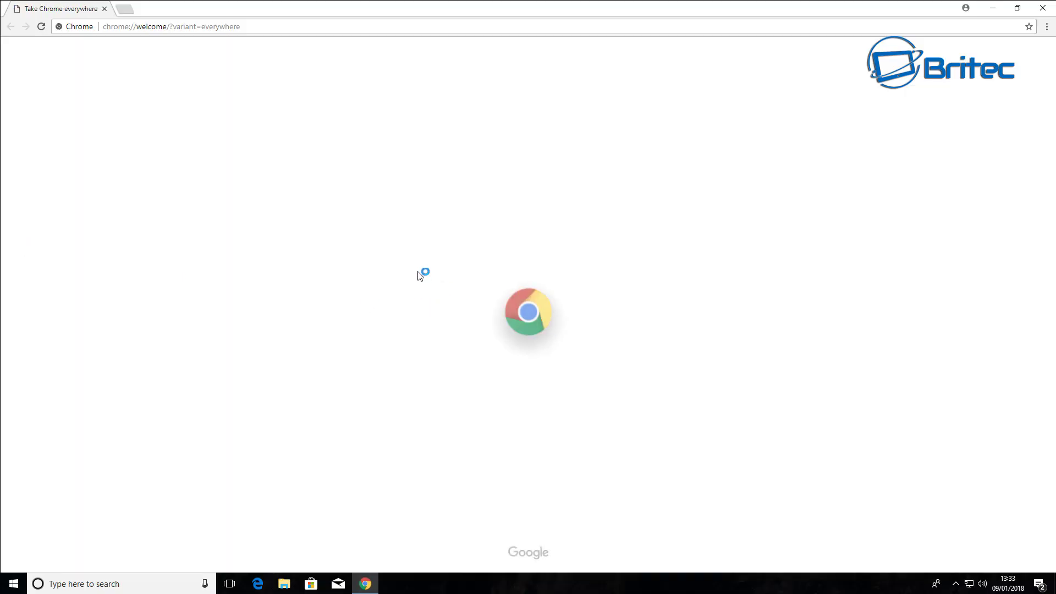
pyautogui.click(214, 28)
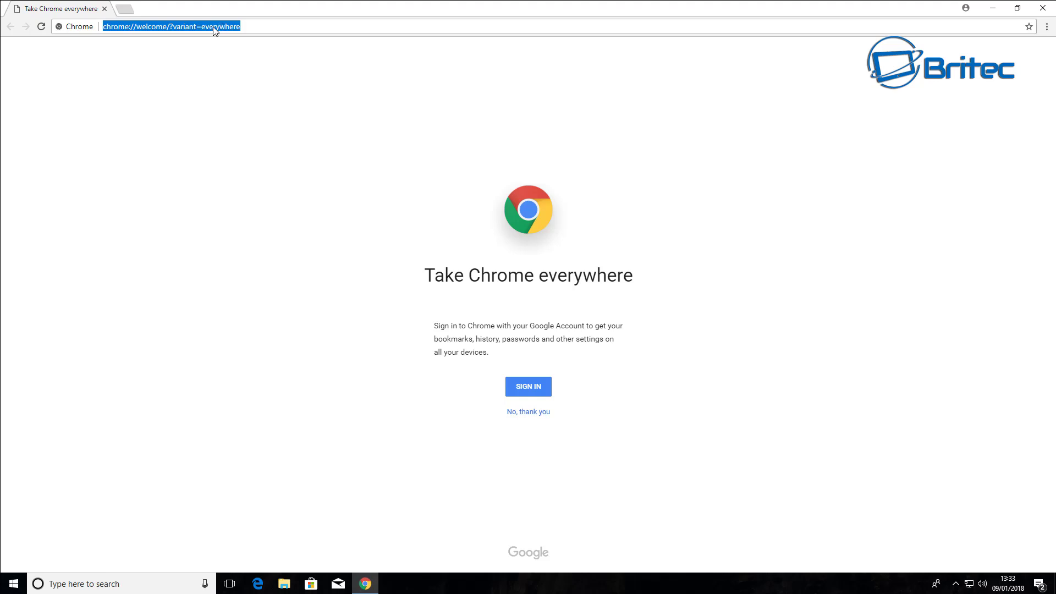
pyautogui.write('google')
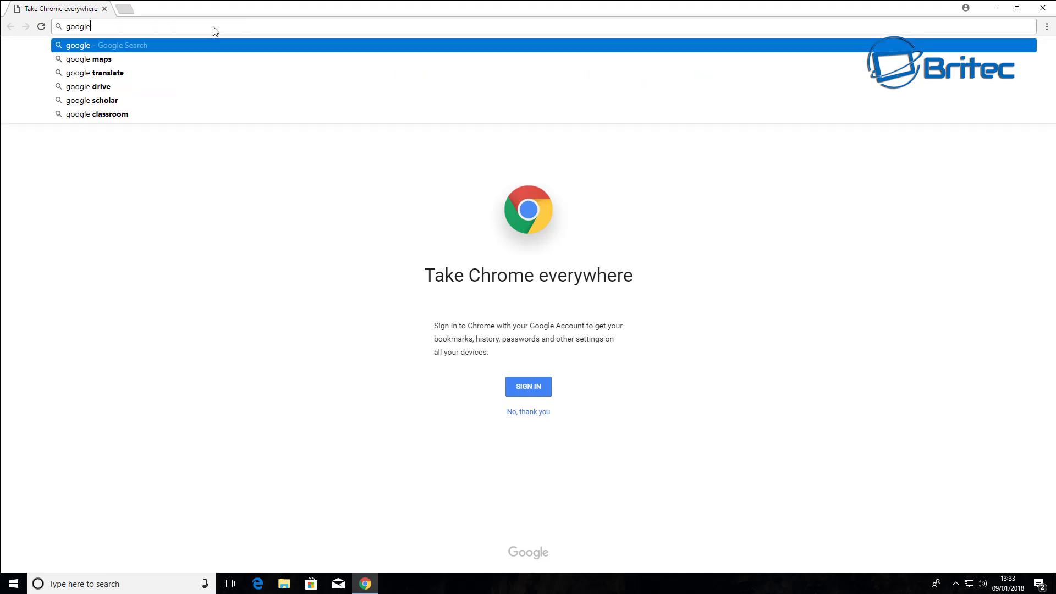
pyautogui.press('Return')
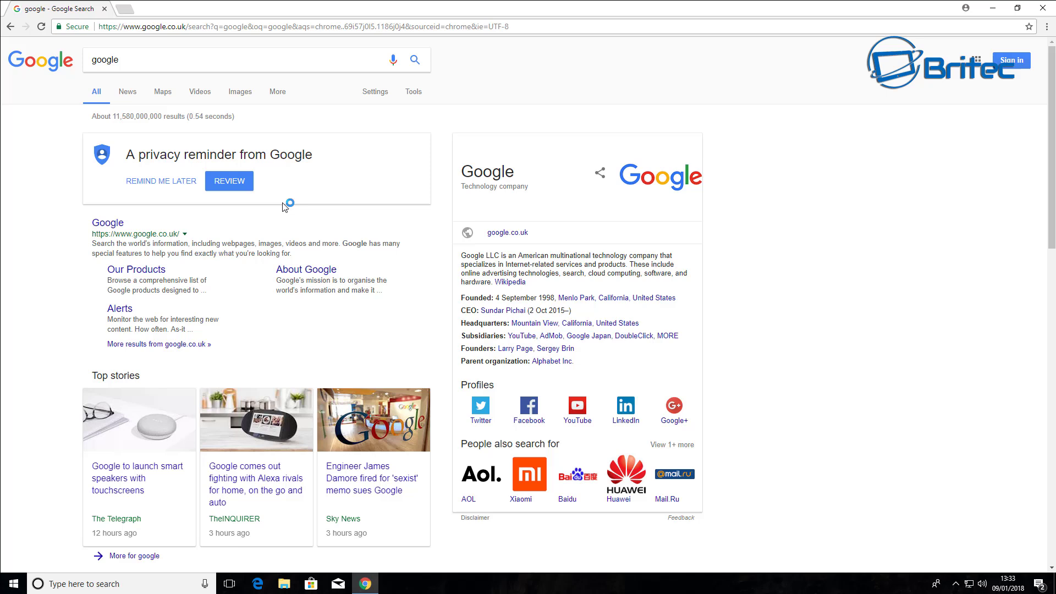
pyautogui.click(109, 227)
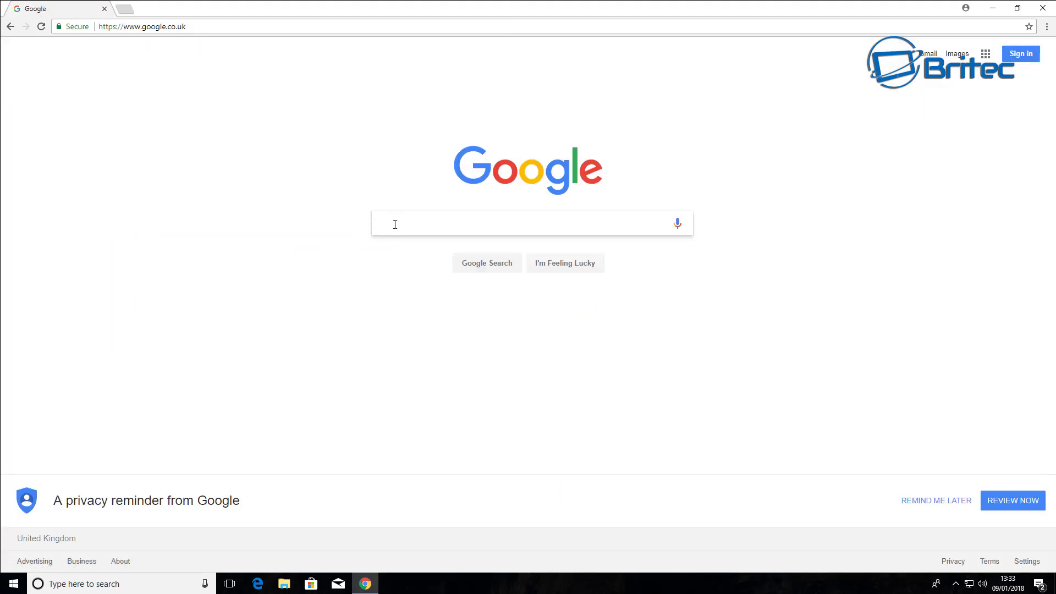
# Search Google for "media creation tool windows 10 pro"
pyautogui.write('media')
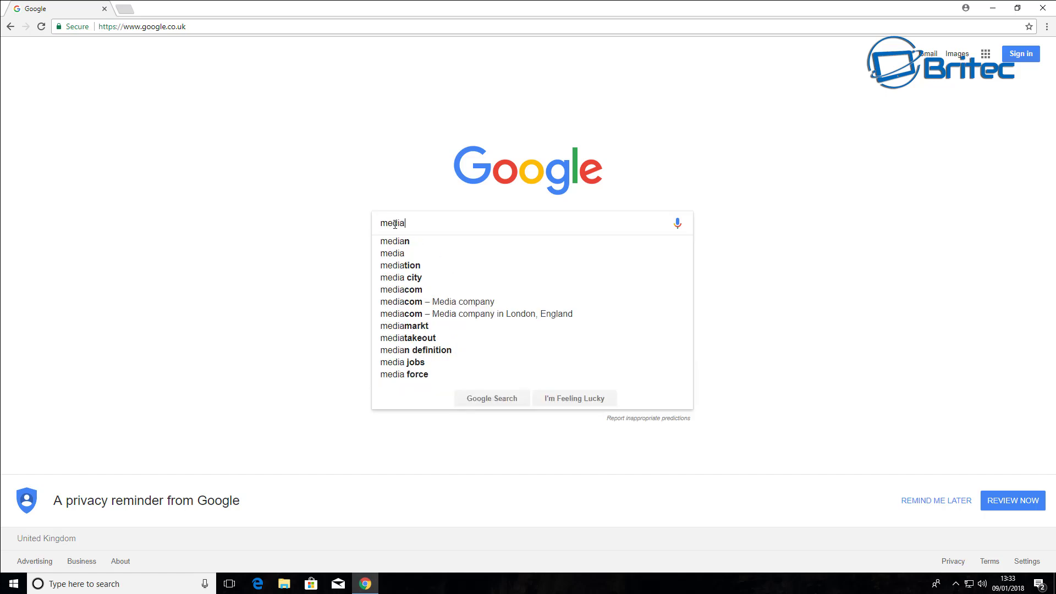
pyautogui.write(' creatio')
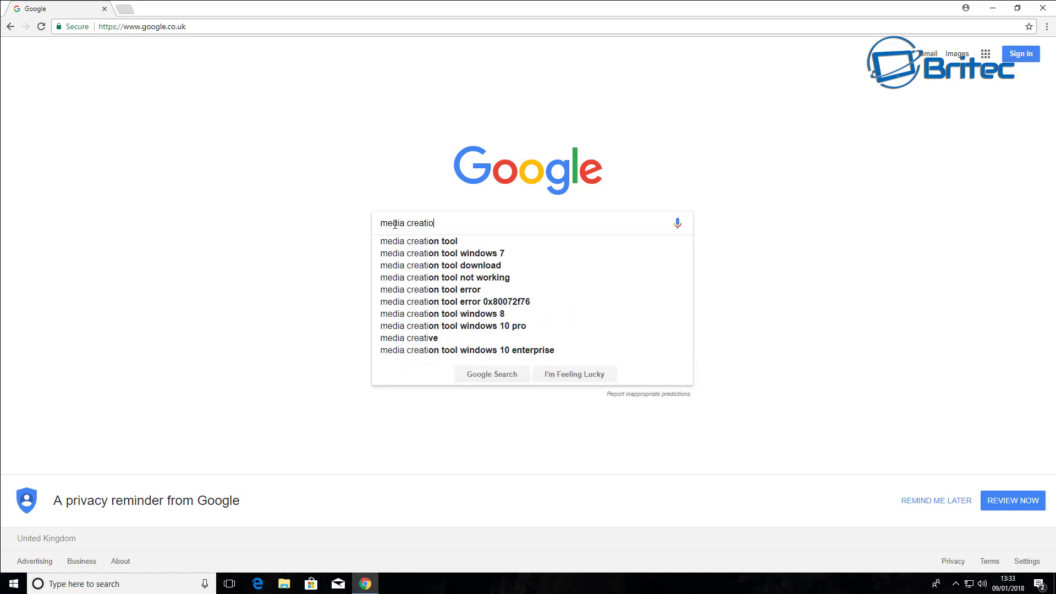
pyautogui.write('n tool')
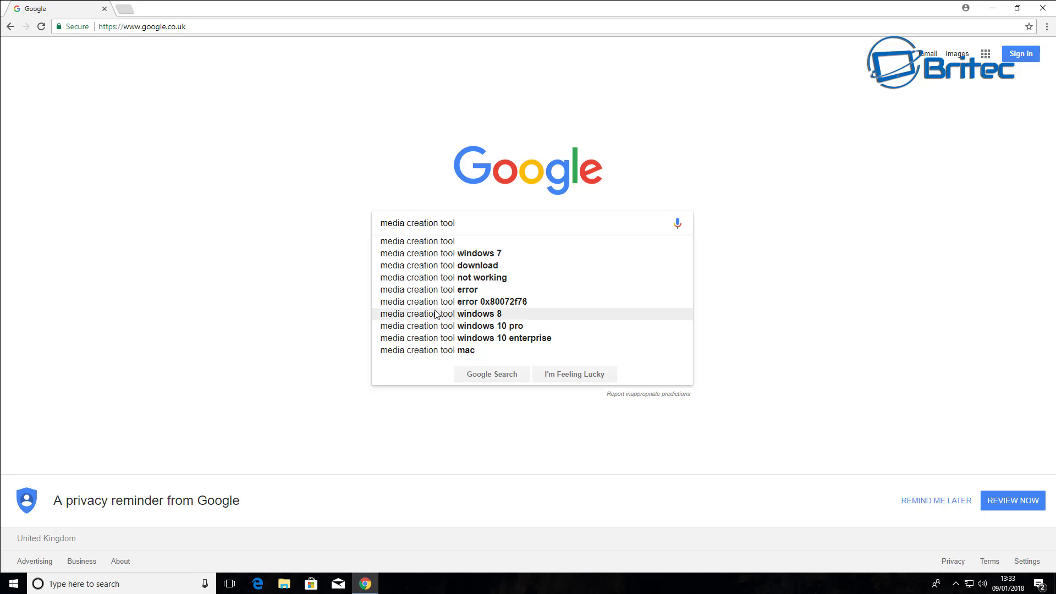
pyautogui.click(434, 328)
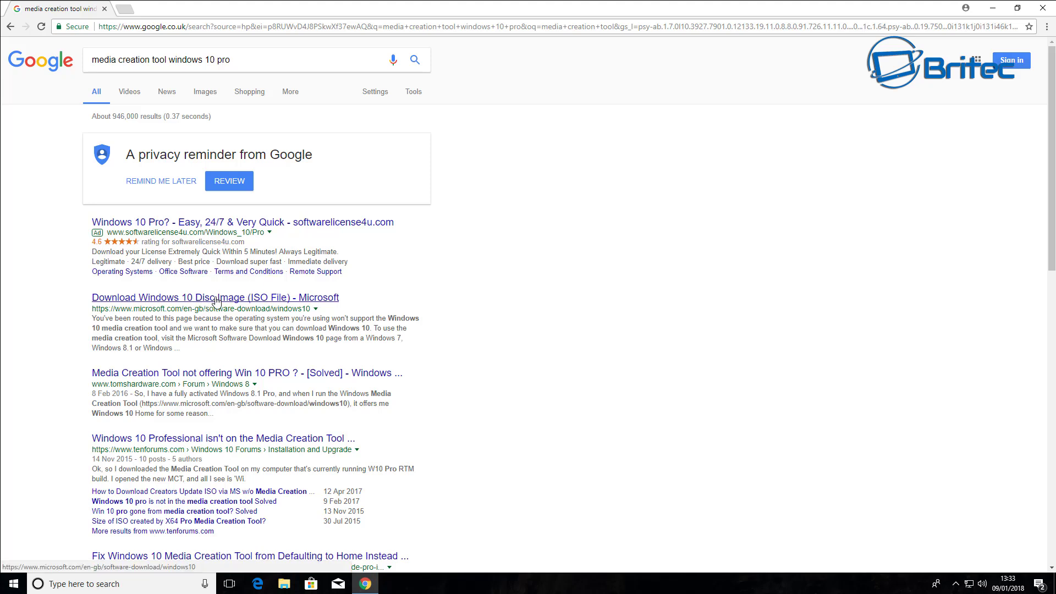
# Download the media creation tool from Microsoft's Download Windows 10 page and run it with permission to make changes
pyautogui.click(215, 300)
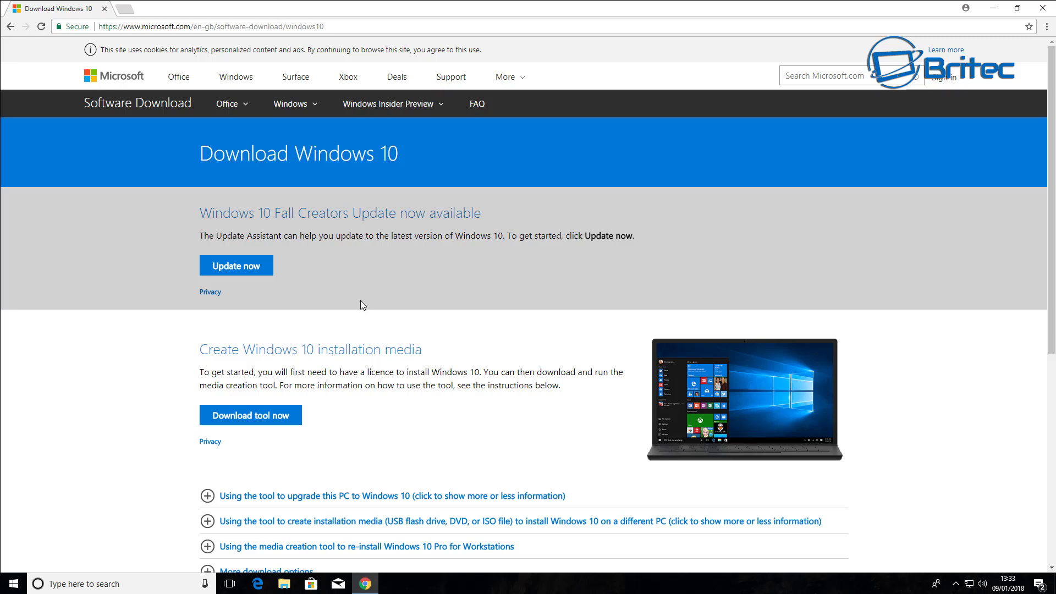
pyautogui.click(279, 420)
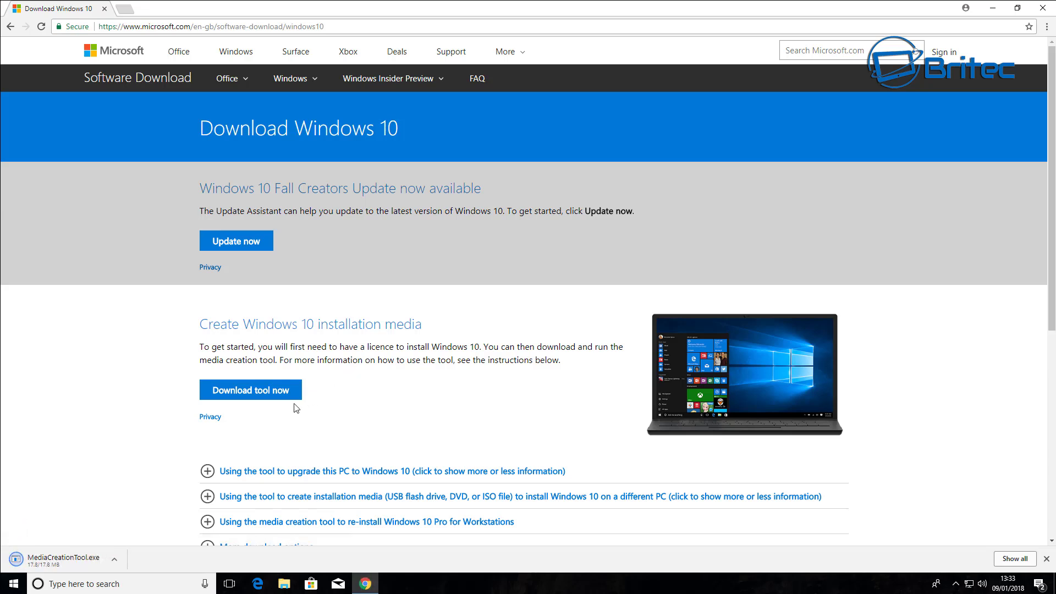
pyautogui.click(55, 561)
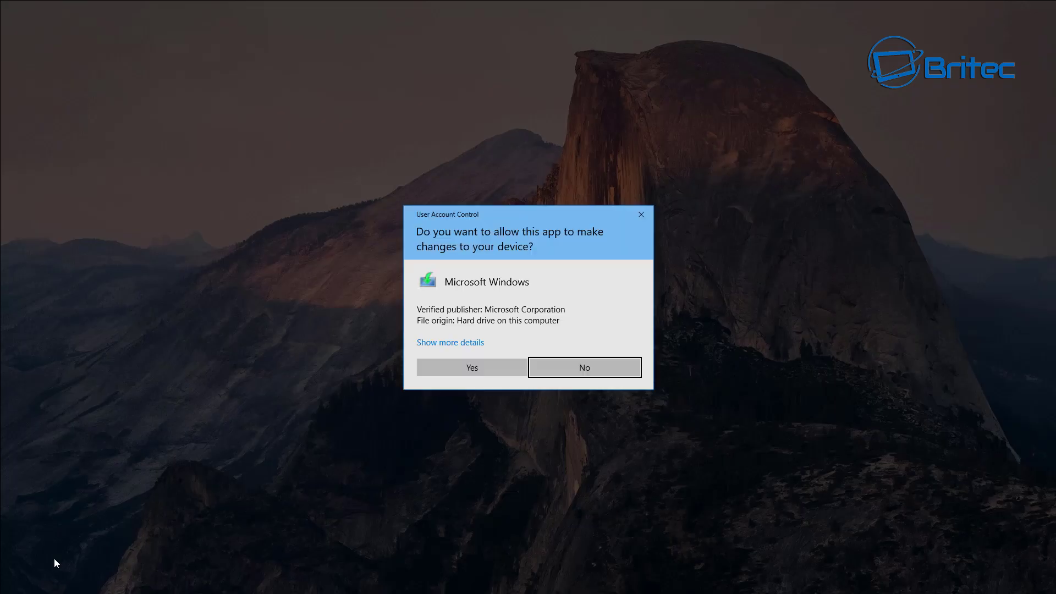
pyautogui.click(448, 374)
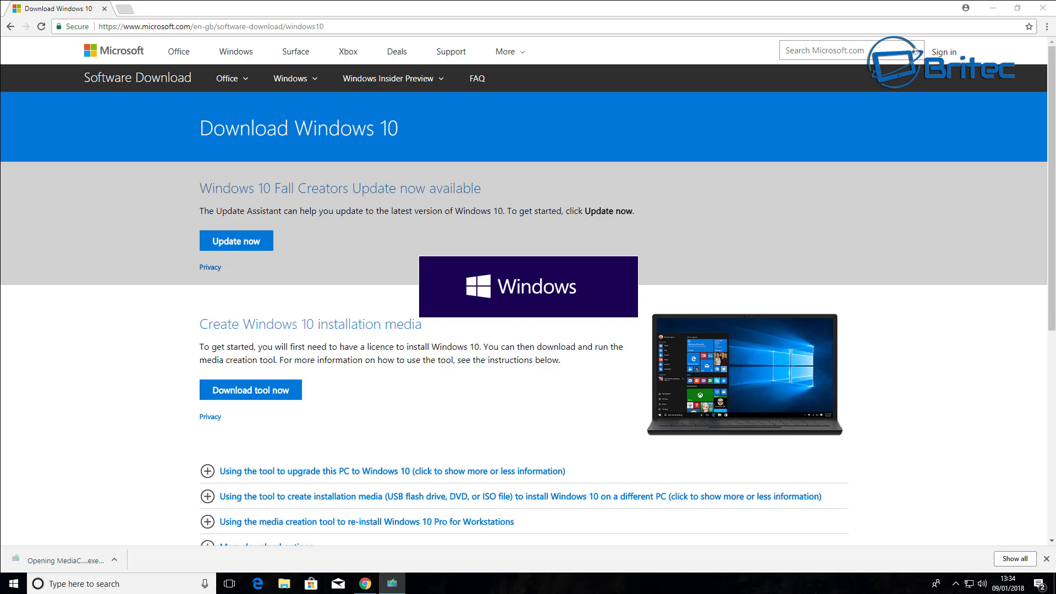
pyautogui.click(994, 11)
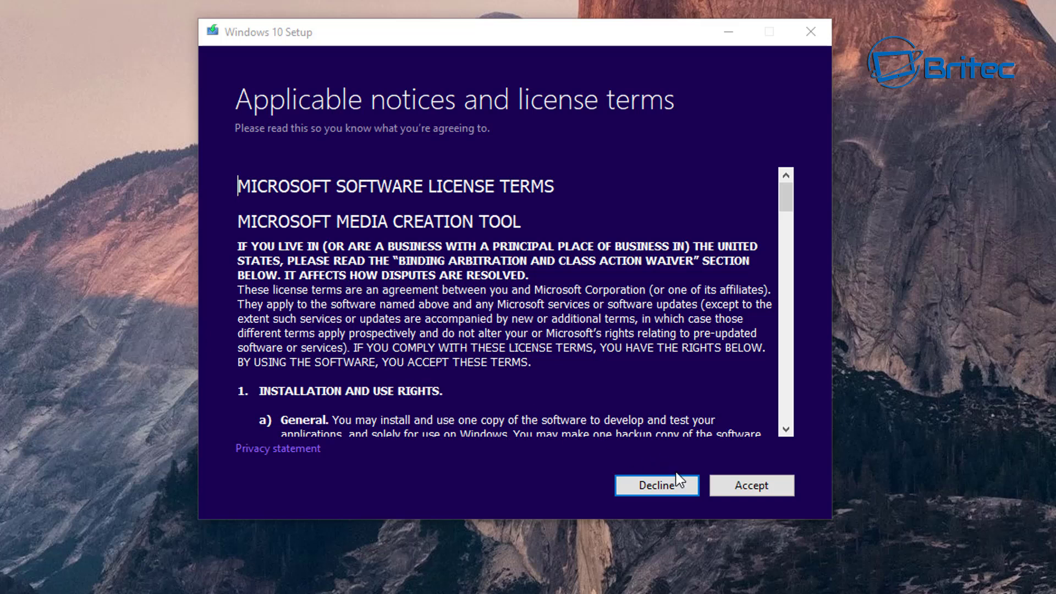
# Accept the tool's license terms and choose to create installation media for another PC with the recommended language, edition and architecture
pyautogui.click(743, 489)
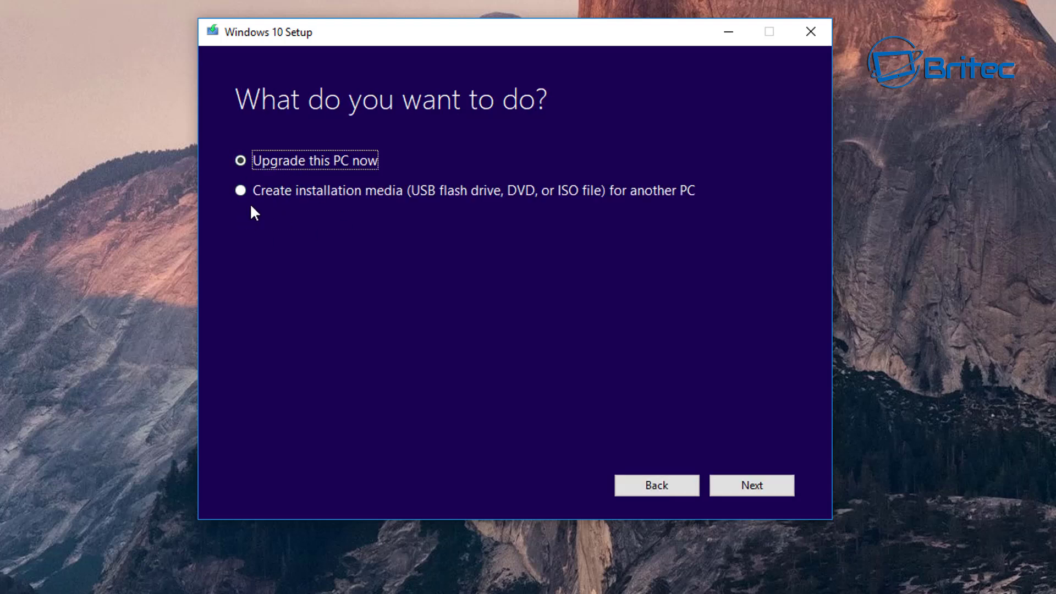
pyautogui.click(241, 190)
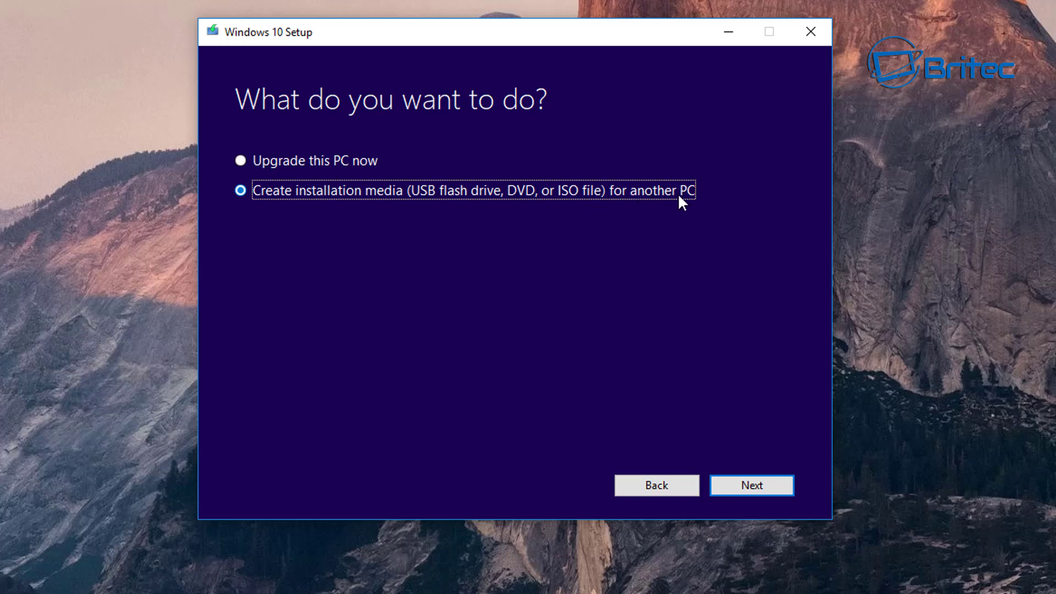
pyautogui.click(759, 487)
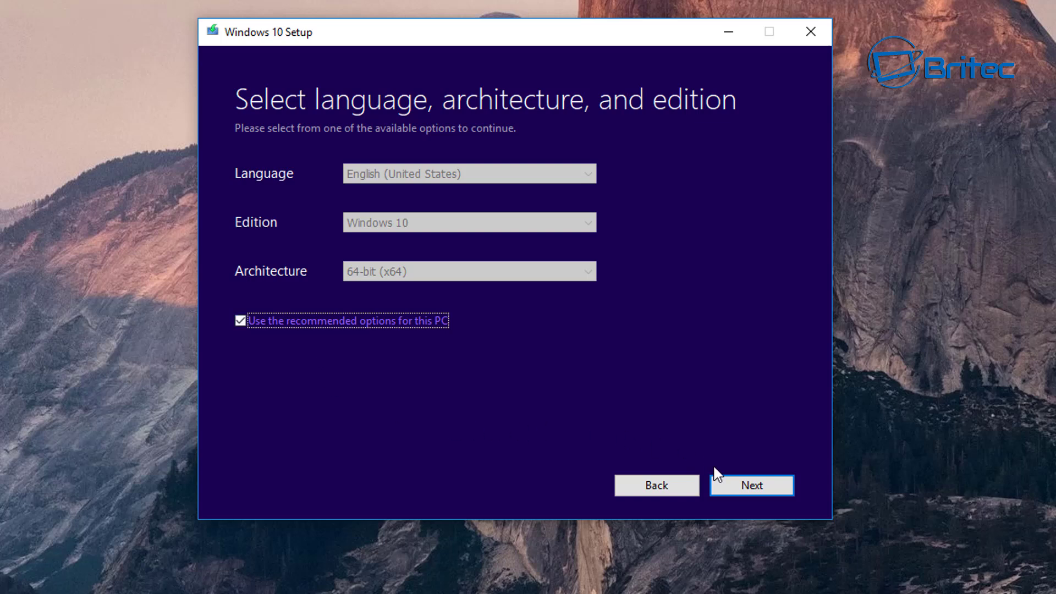
pyautogui.click(754, 487)
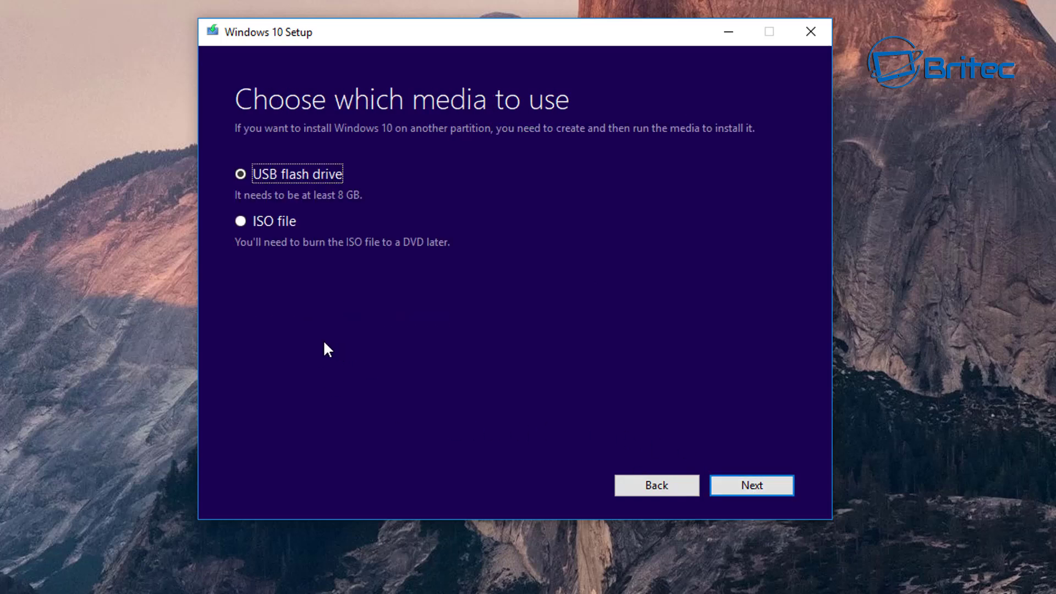
# Create the media as an ISO file named Windows in the Downloads folder and finish the wizard
pyautogui.click(240, 223)
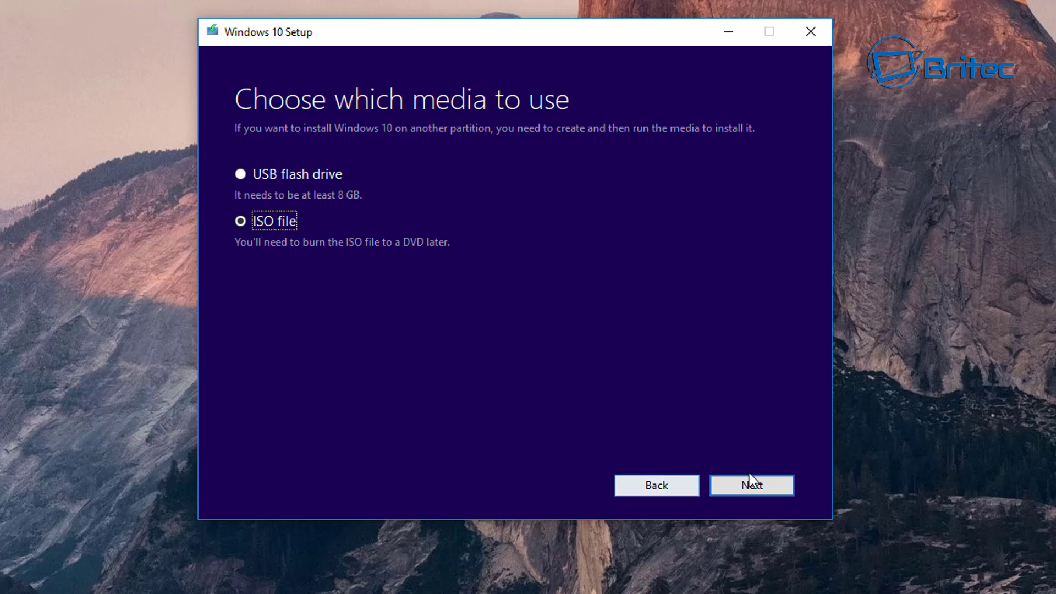
pyautogui.click(746, 492)
pyautogui.click(747, 488)
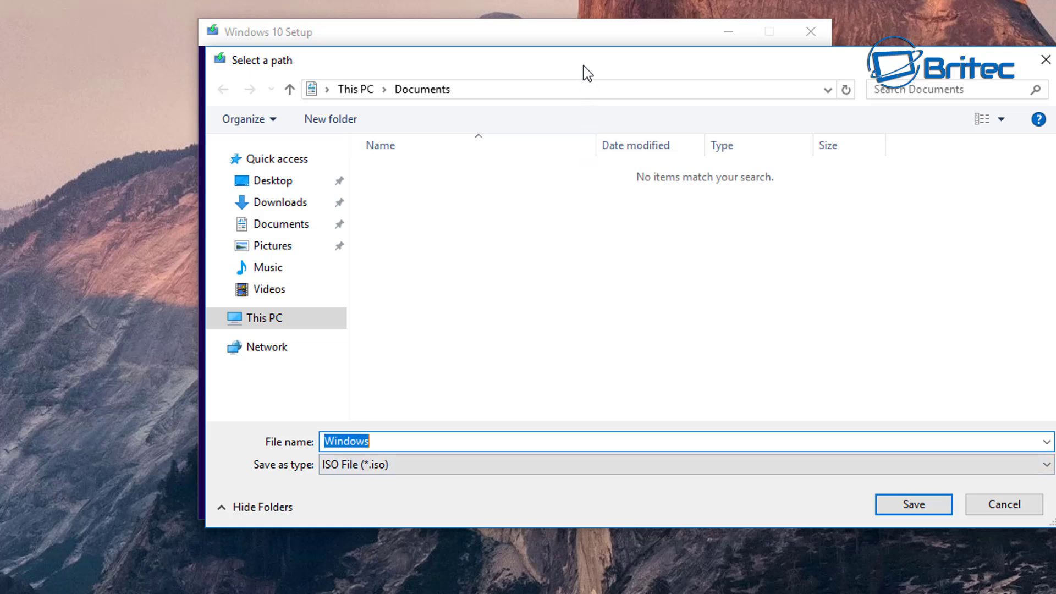
pyautogui.moveTo(585, 71); pyautogui.dragTo(440, 53)
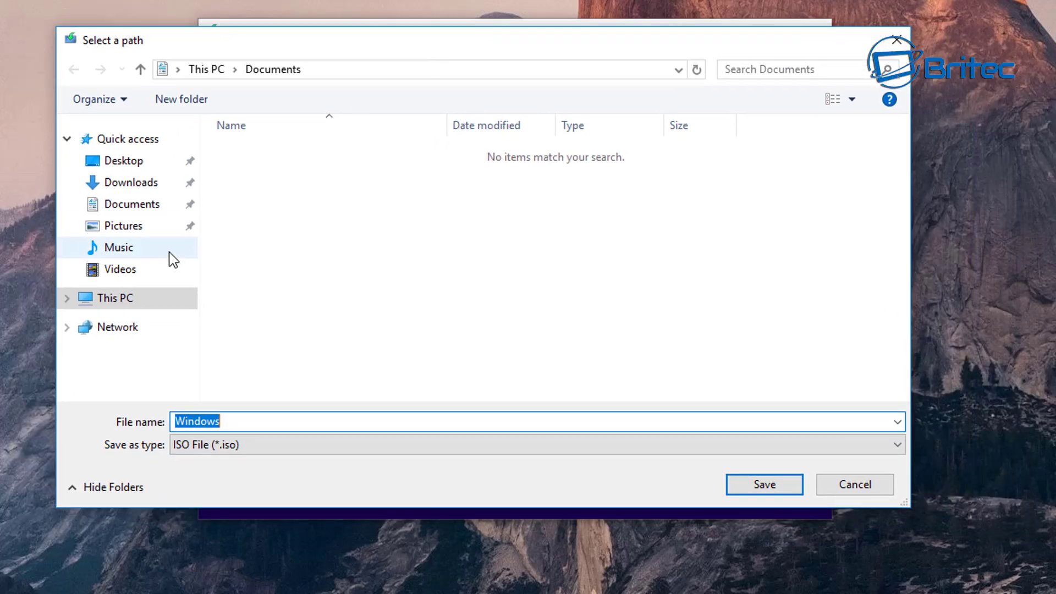
pyautogui.click(149, 187)
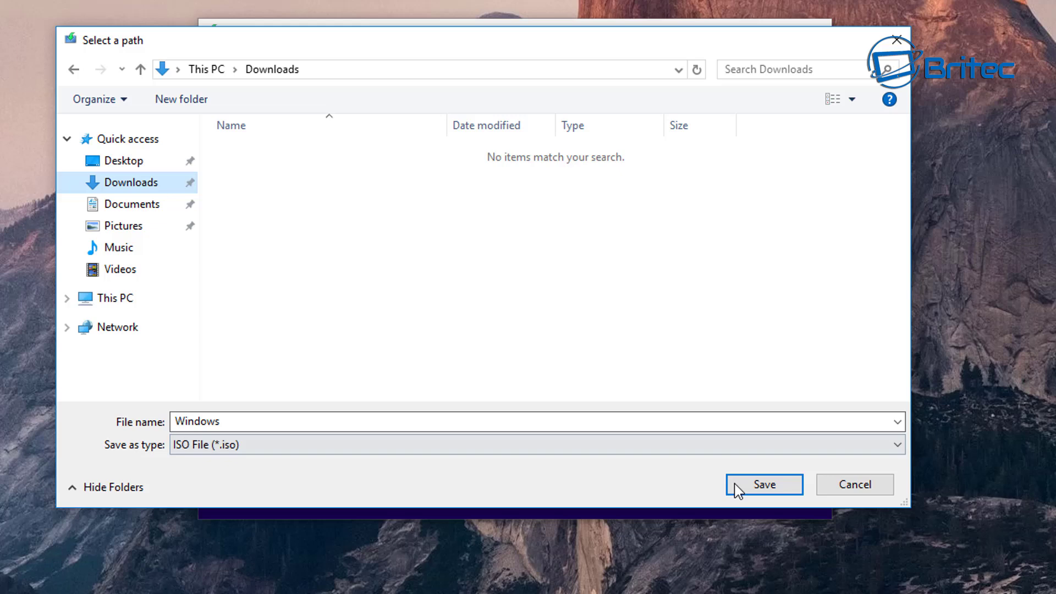
pyautogui.click(770, 487)
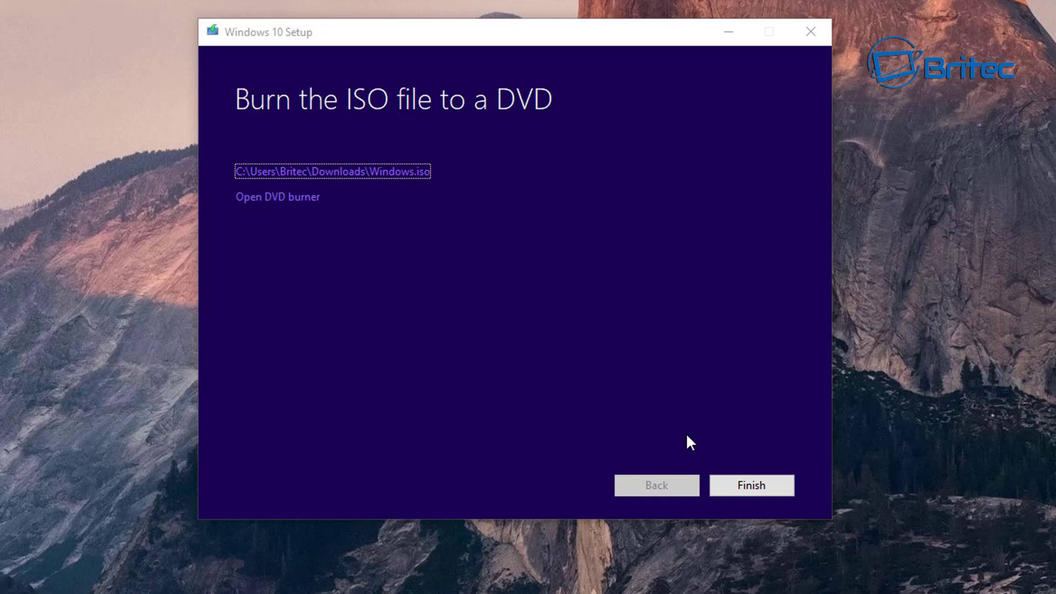
pyautogui.click(749, 489)
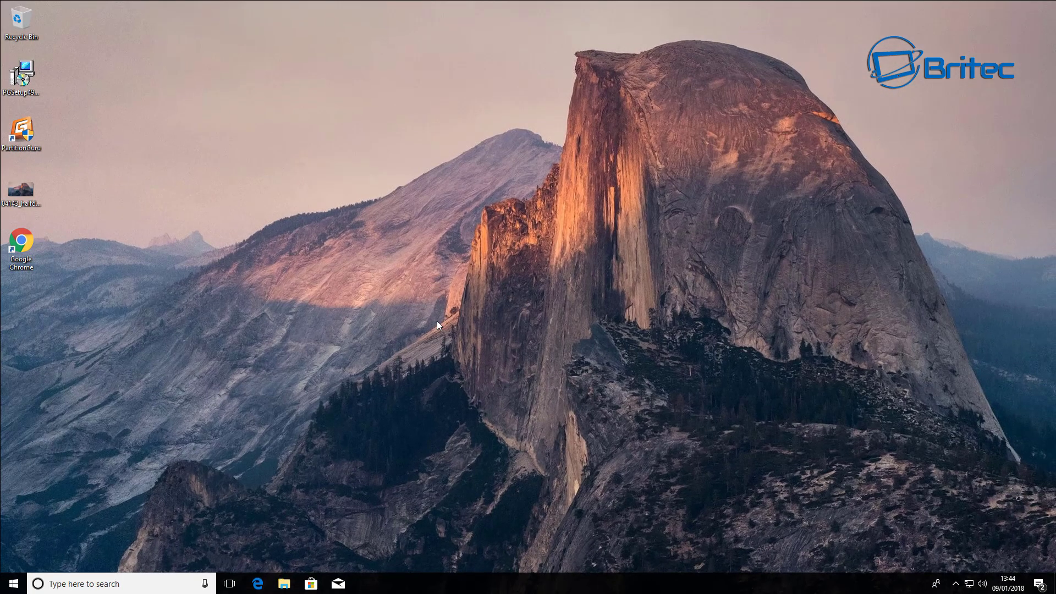
# Mount the Windows disc image from the Downloads folder in File Explorer
pyautogui.click(283, 583)
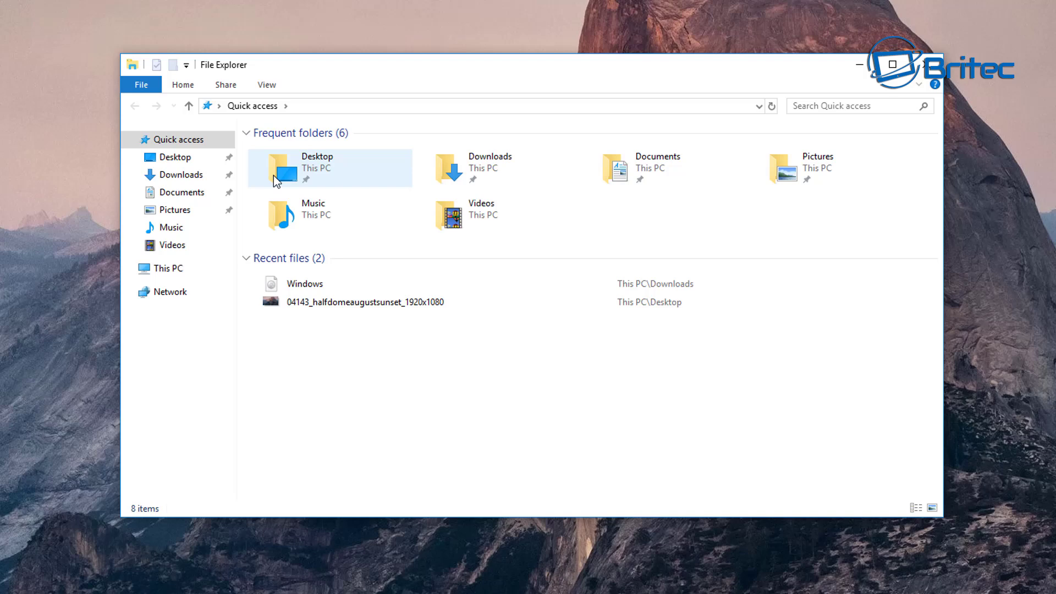
pyautogui.click(173, 176)
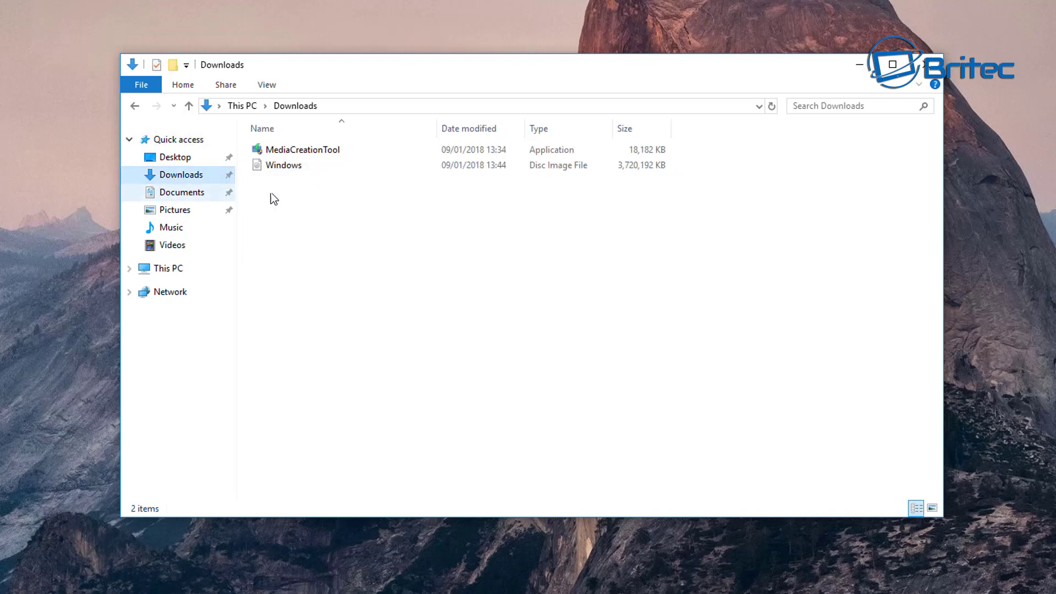
pyautogui.click(292, 173)
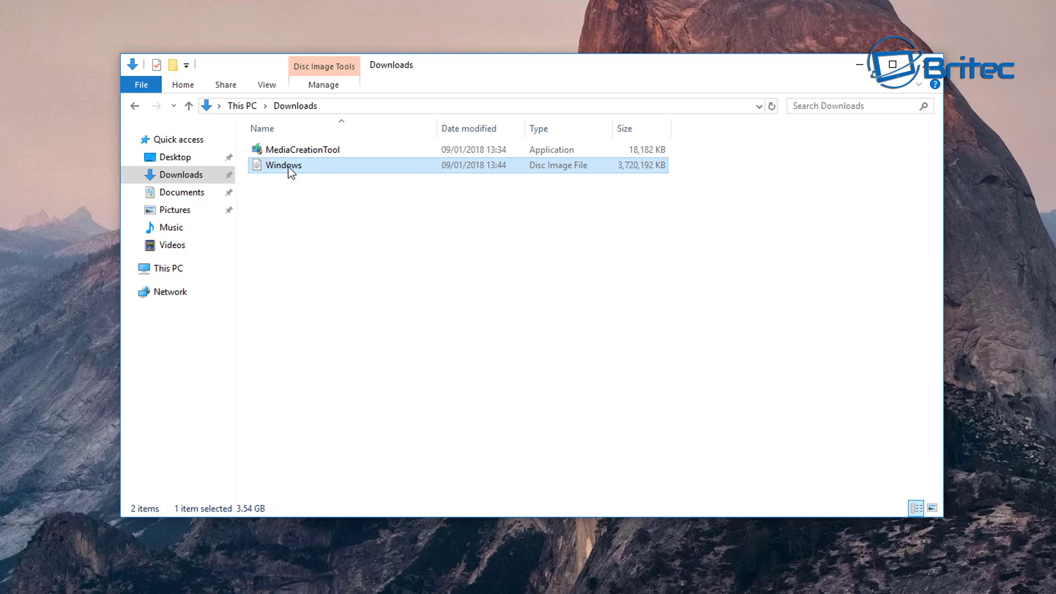
pyautogui.rightClick(288, 167)
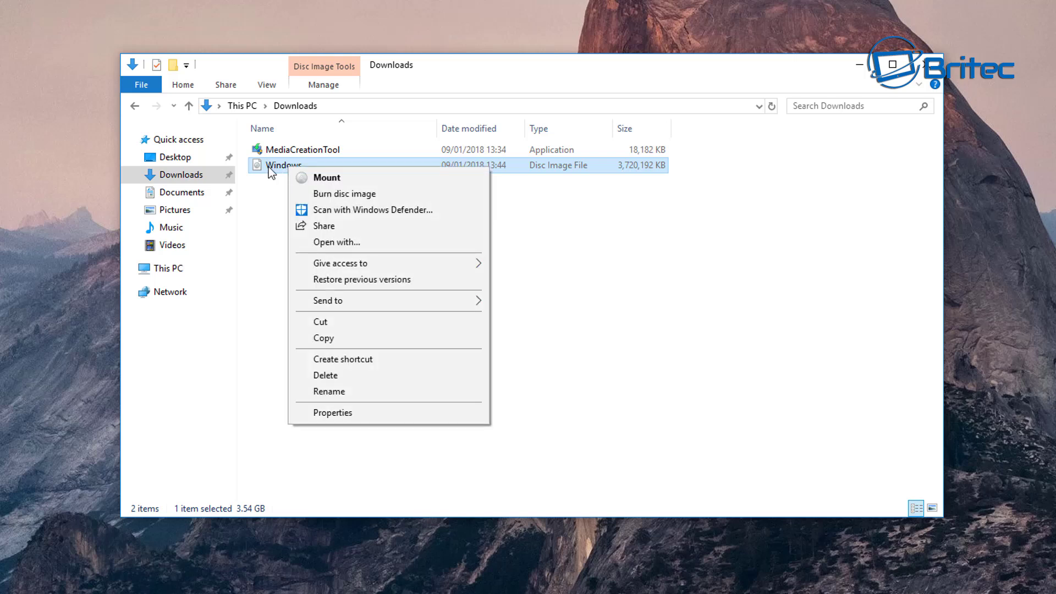
pyautogui.click(328, 178)
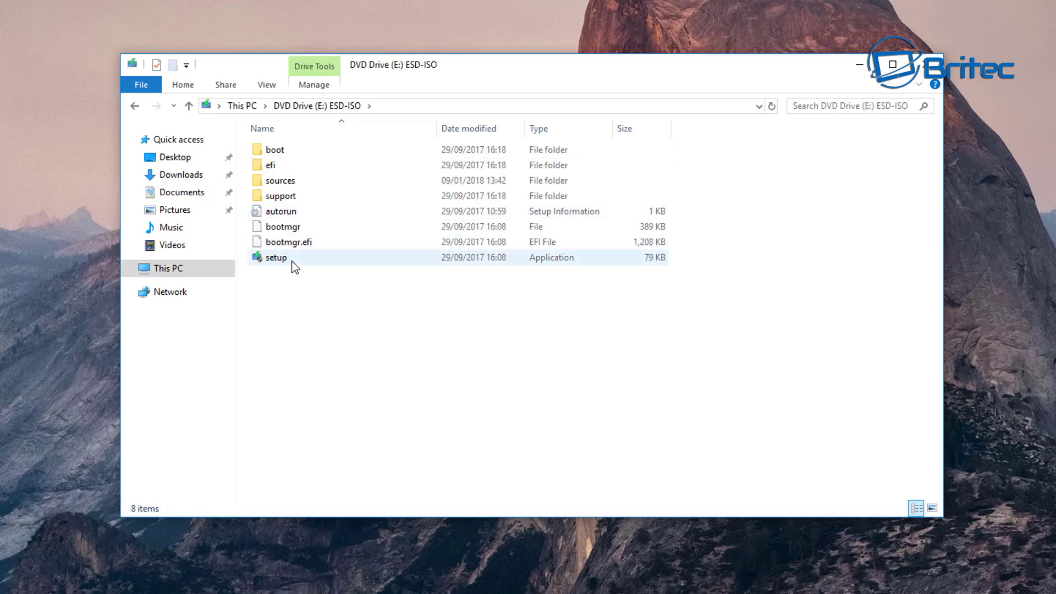
# Run setup from the mounted ESD-ISO drive, allow it to make changes and minimize the folder window
pyautogui.click(274, 258)
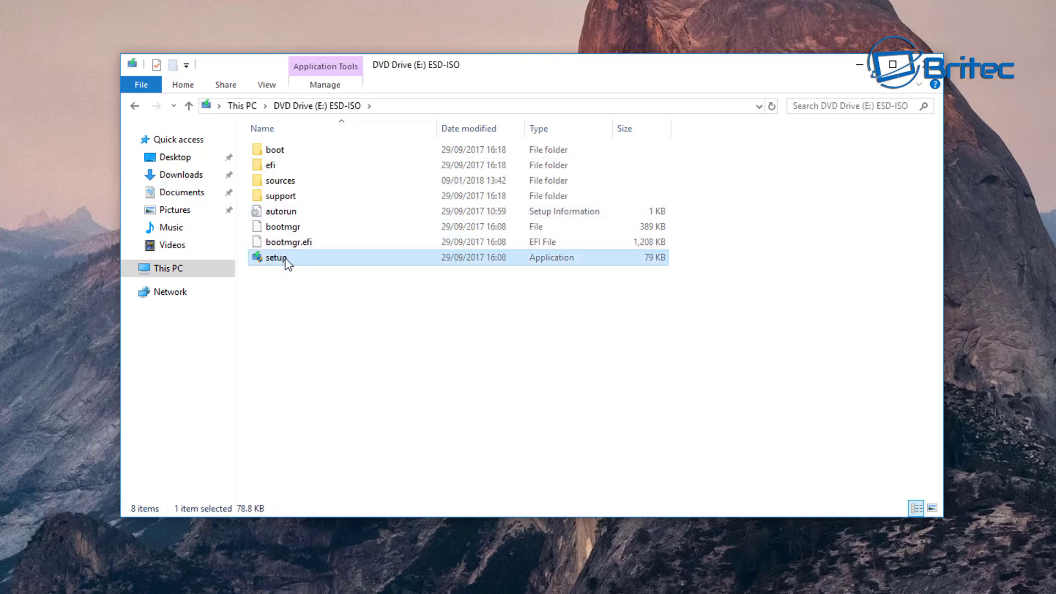
pyautogui.doubleClick(286, 260)
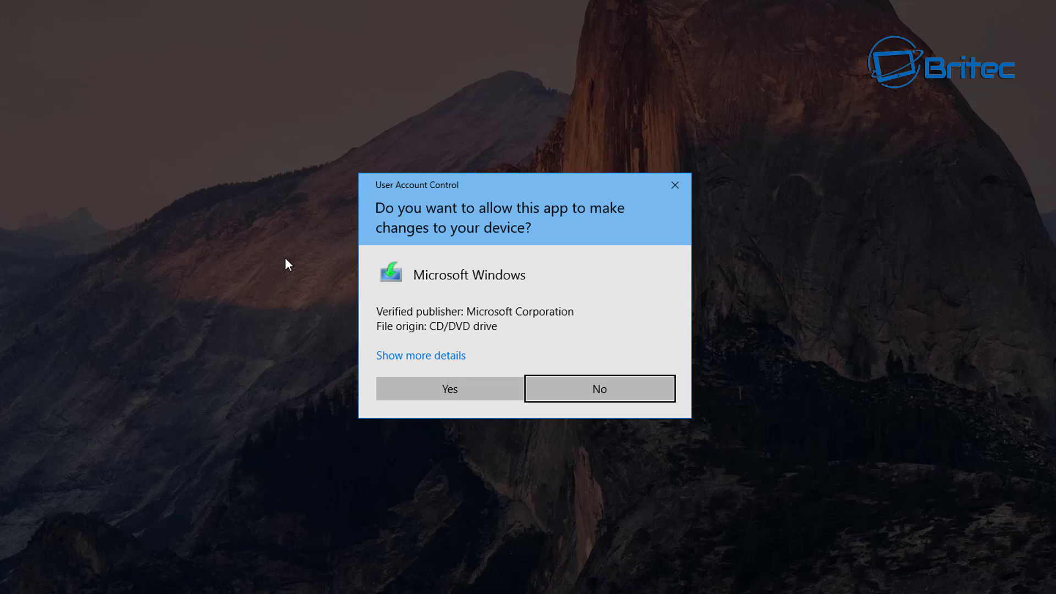
pyautogui.click(451, 390)
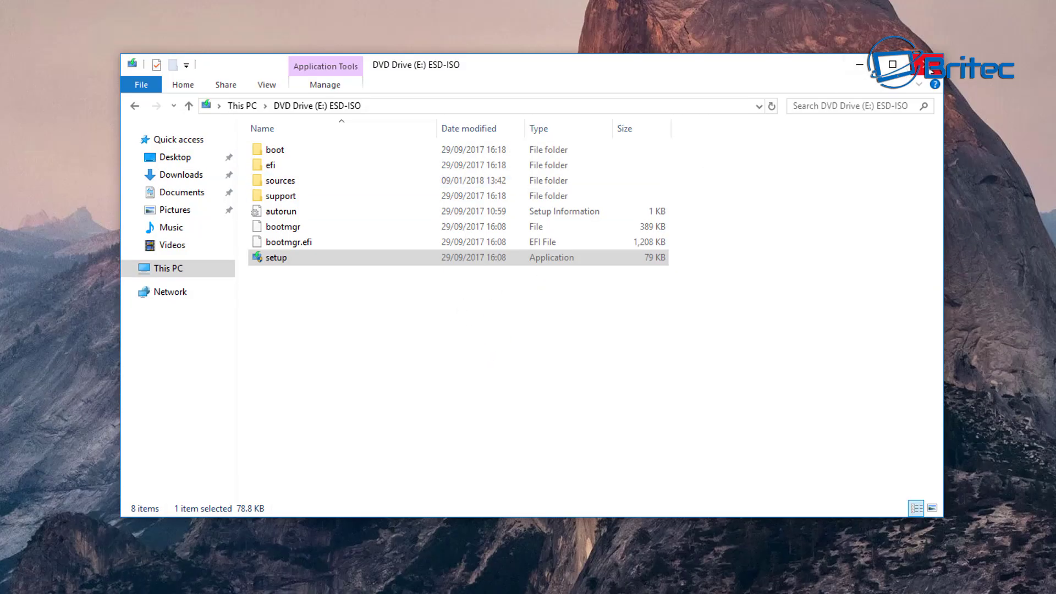
pyautogui.click(859, 64)
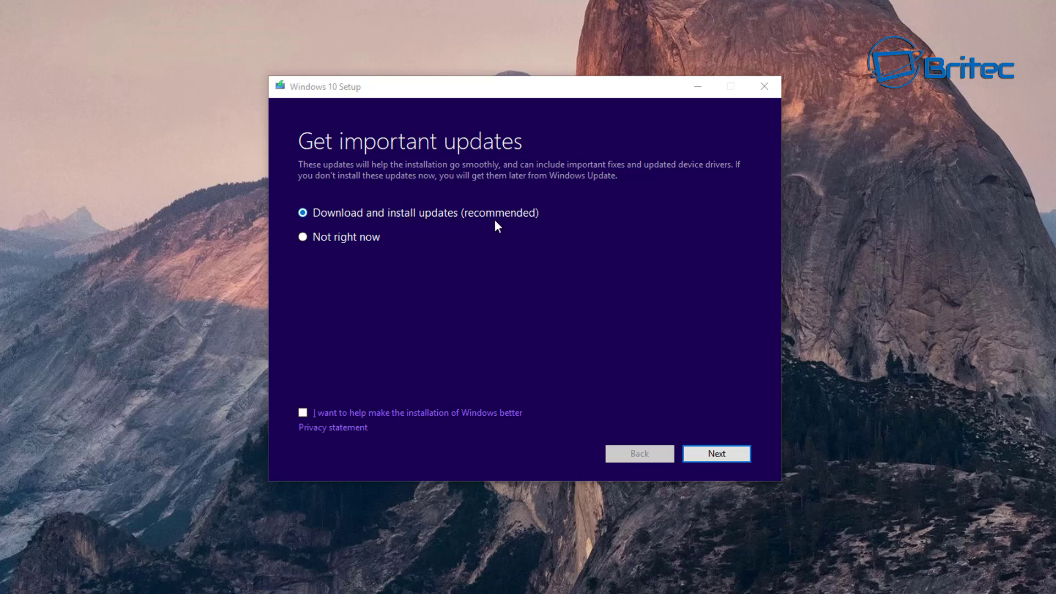
# Skip updates with Not right now, accept the license terms and install Windows 10 Home, keeping personal files and apps
pyautogui.click(304, 237)
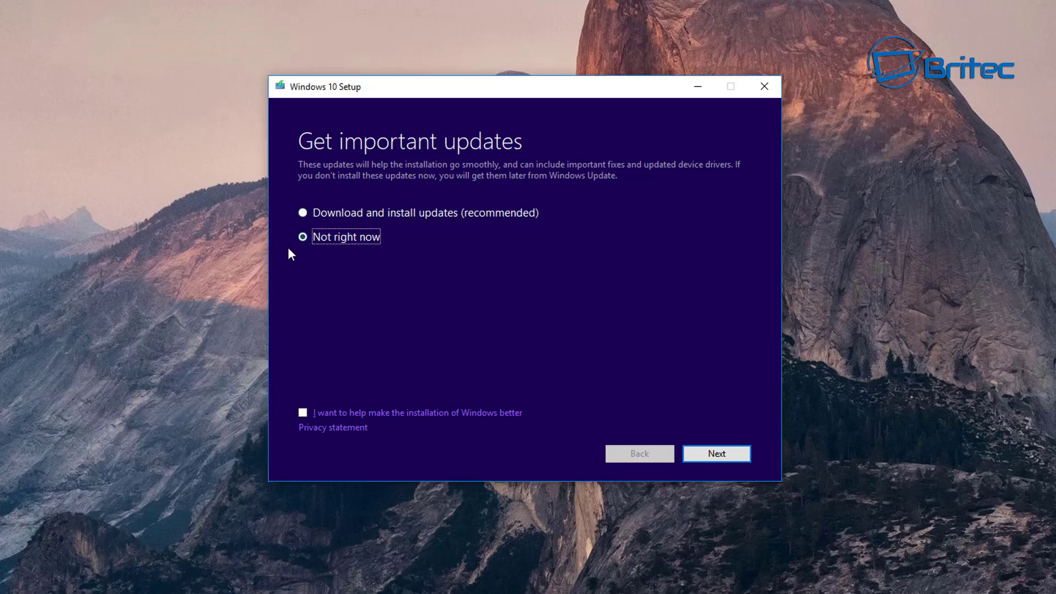
pyautogui.click(727, 455)
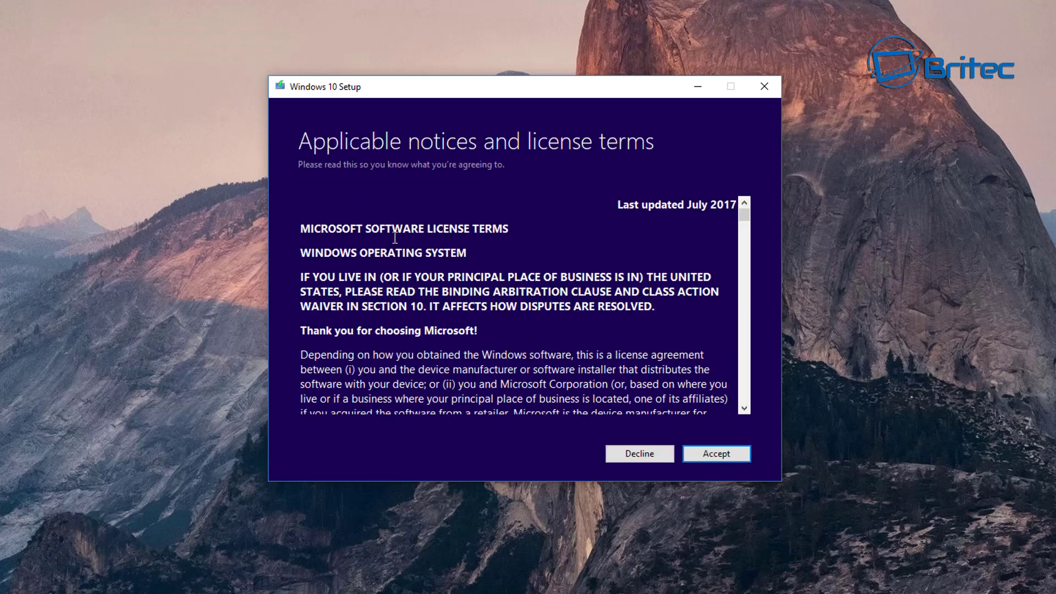
pyautogui.click(724, 454)
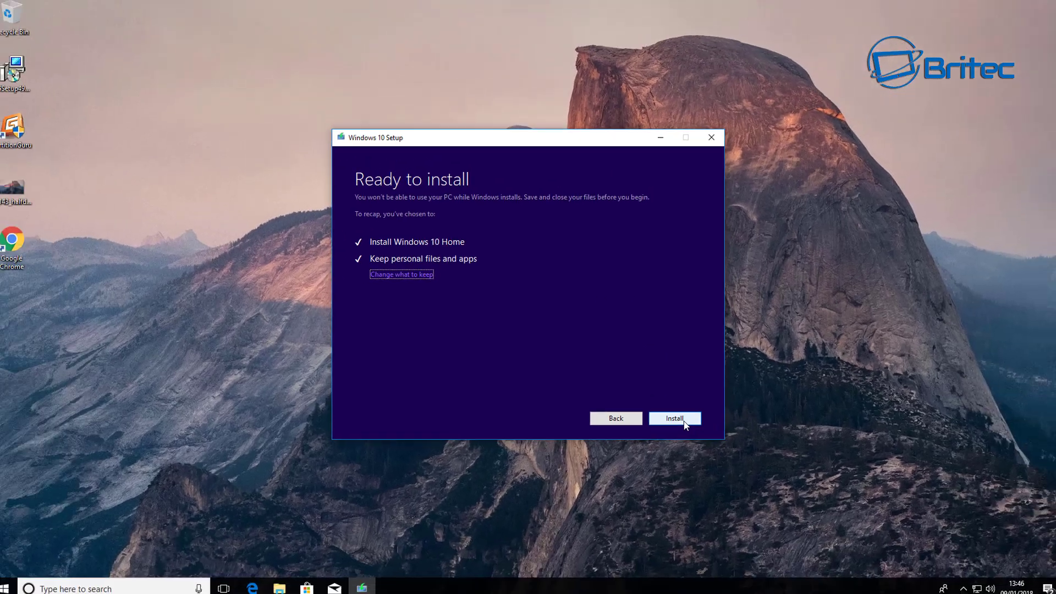
pyautogui.click(716, 453)
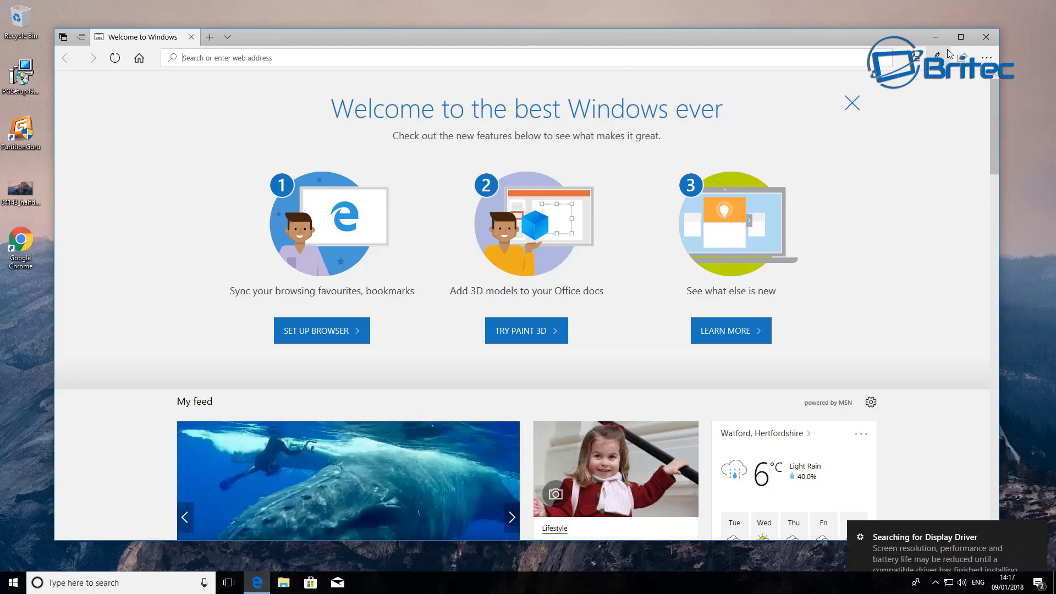
# Close the Edge welcome window and check that Chrome and the files in the Downloads folder are still available
pyautogui.click(986, 37)
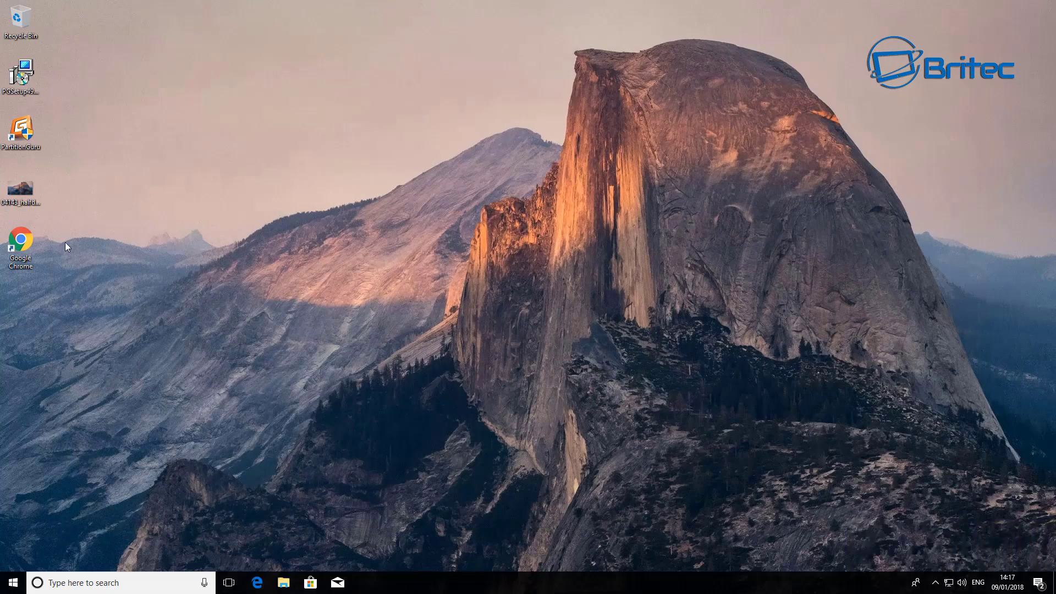
pyautogui.doubleClick(24, 242)
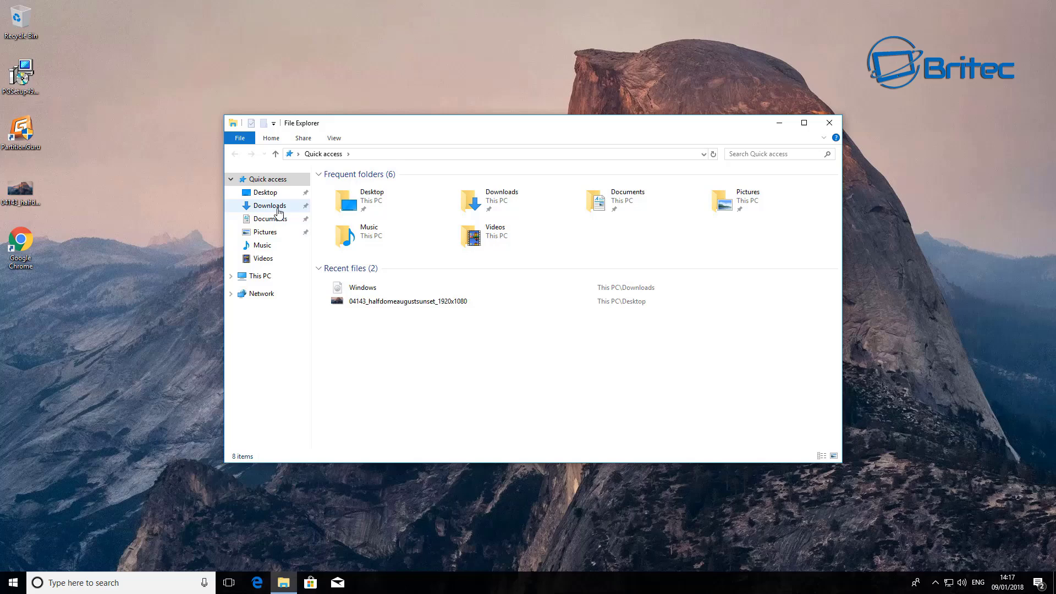
pyautogui.click(278, 211)
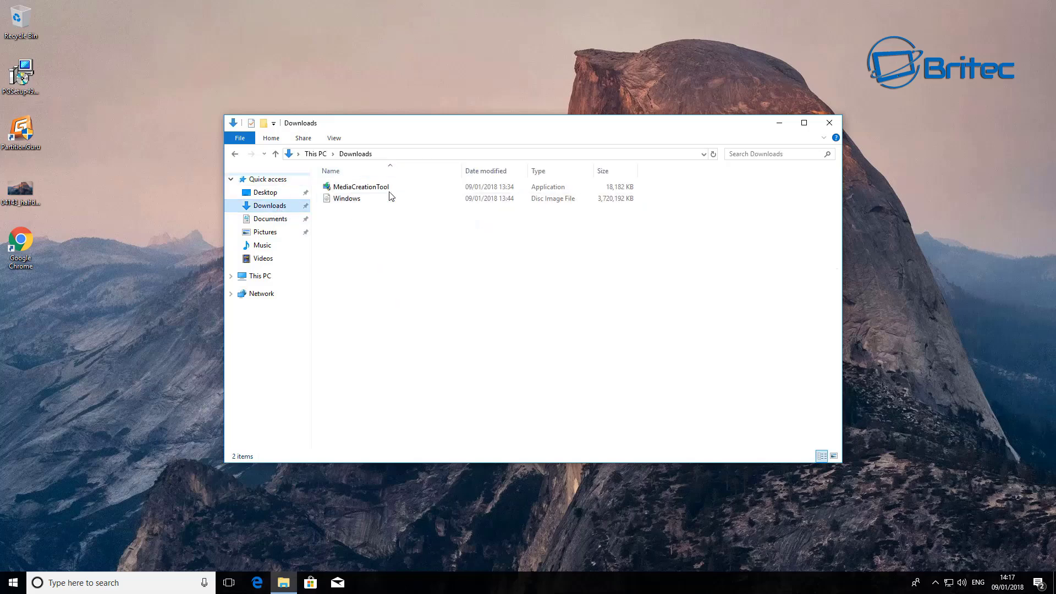
pyautogui.click(829, 122)
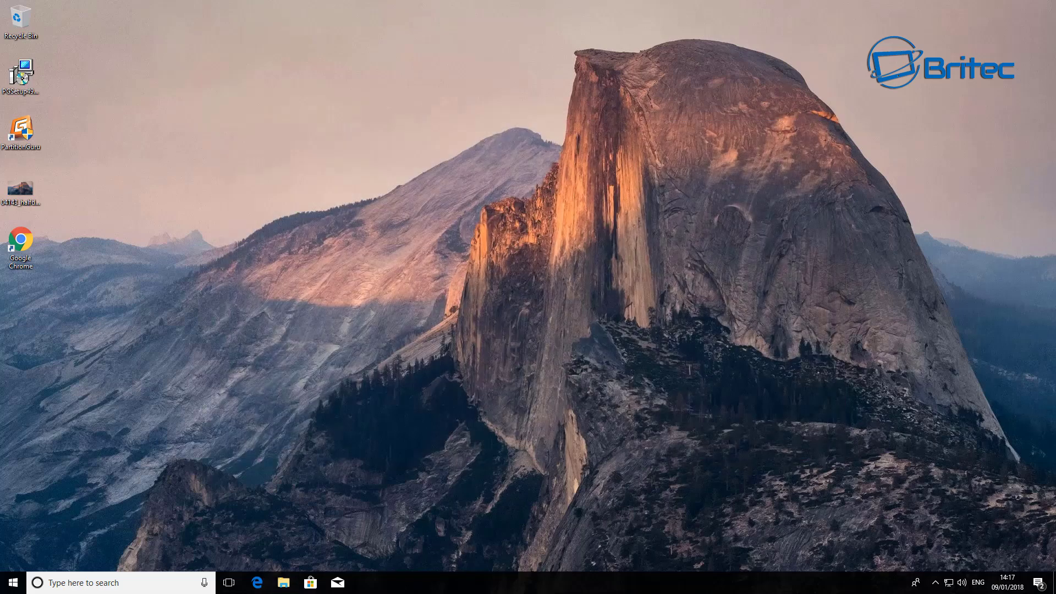
# Check the installed Windows edition in the system's About settings and close the window
pyautogui.rightClick(7, 587)
pyautogui.click(48, 335)
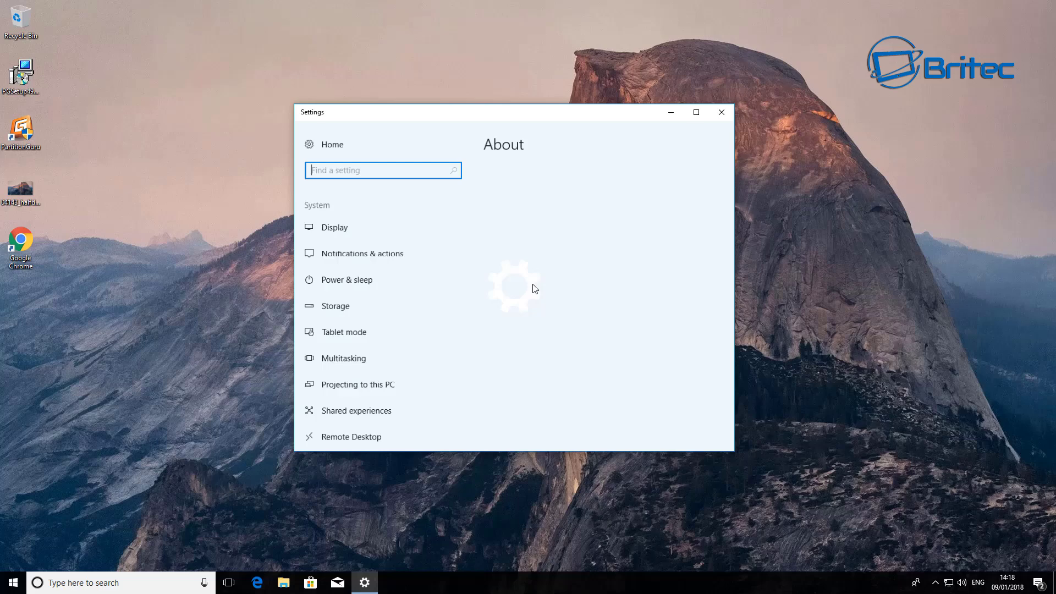
pyautogui.scroll(-5, 605, 374)
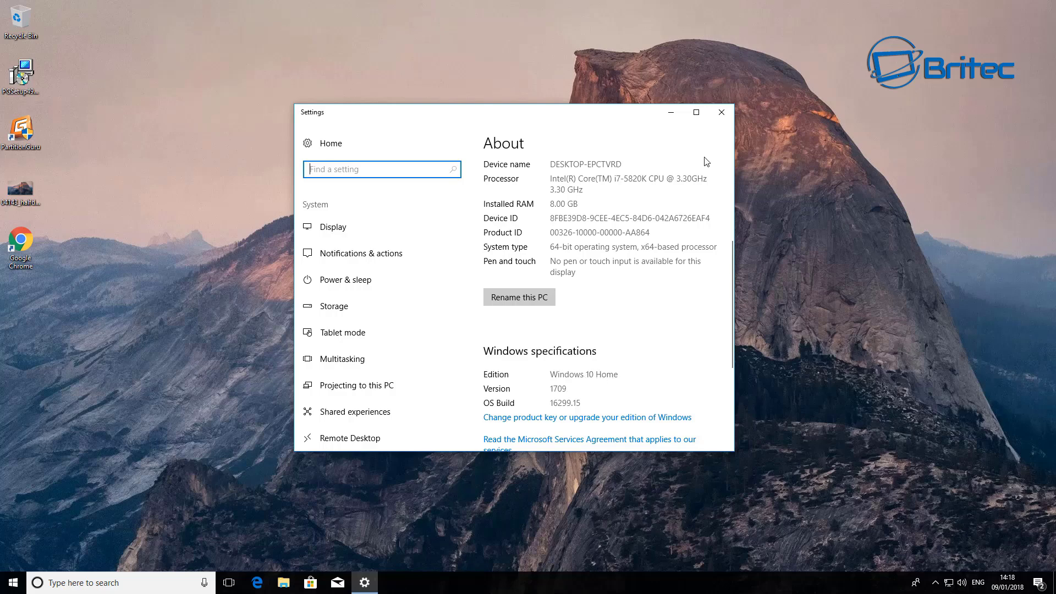
pyautogui.click(722, 114)
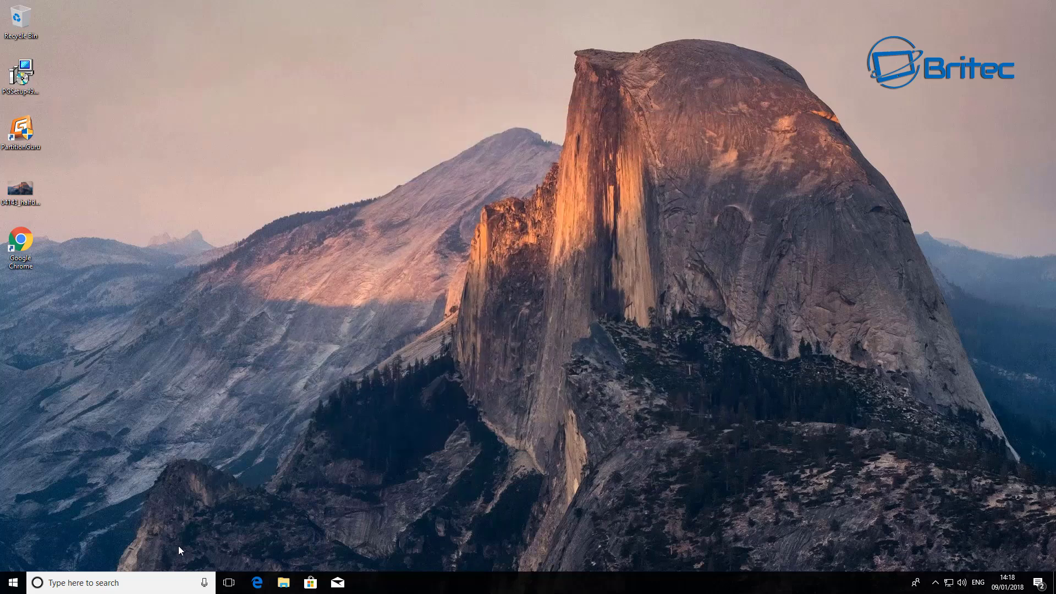
# Search Windows for gpedit.msc to check whether the Group Policy Editor is available, and close the search
pyautogui.click(146, 577)
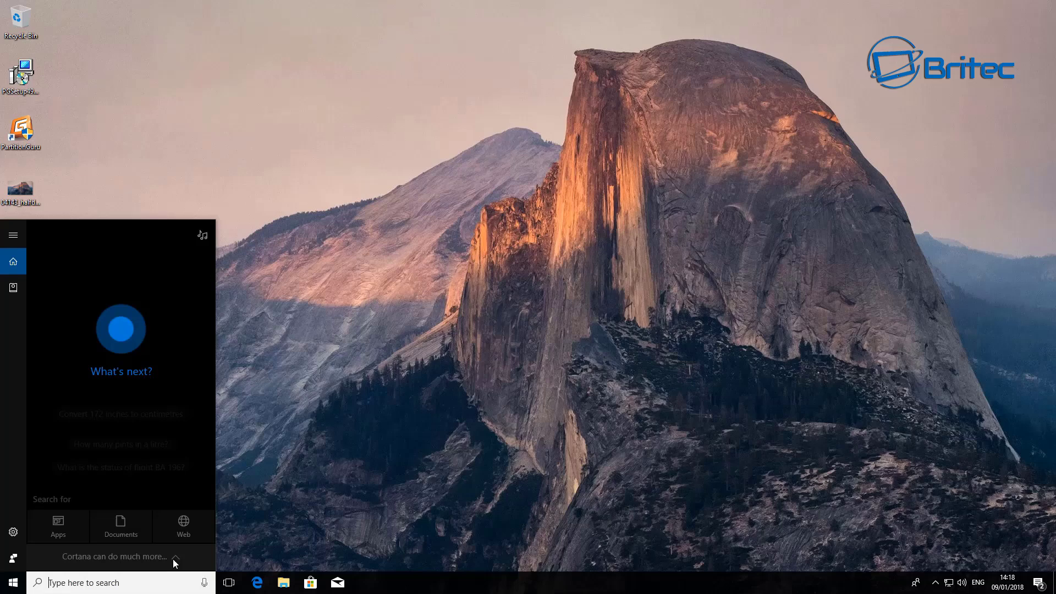
pyautogui.write('gpedit.')
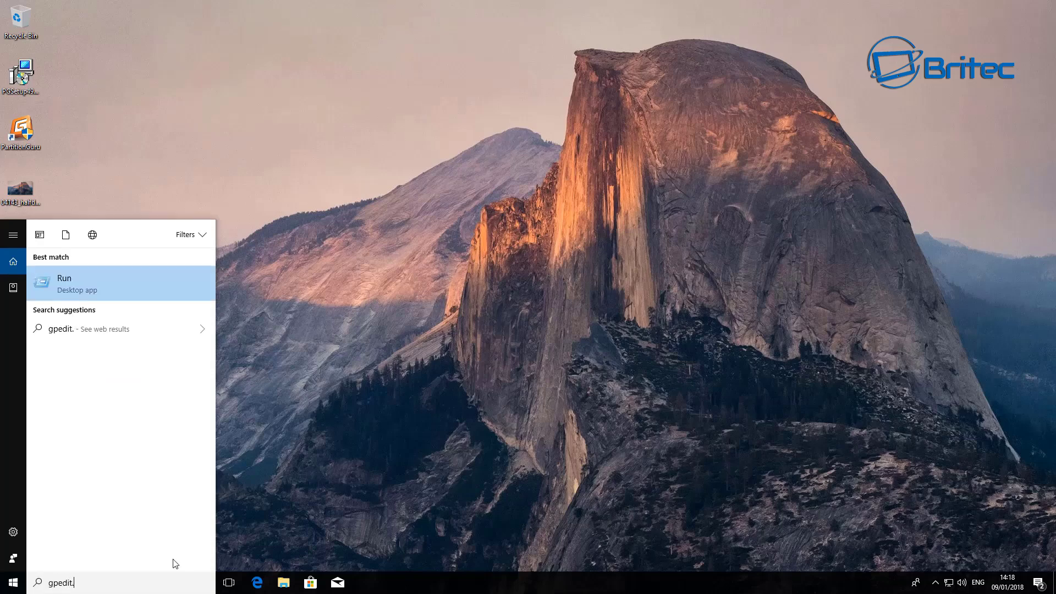
pyautogui.write('msc')
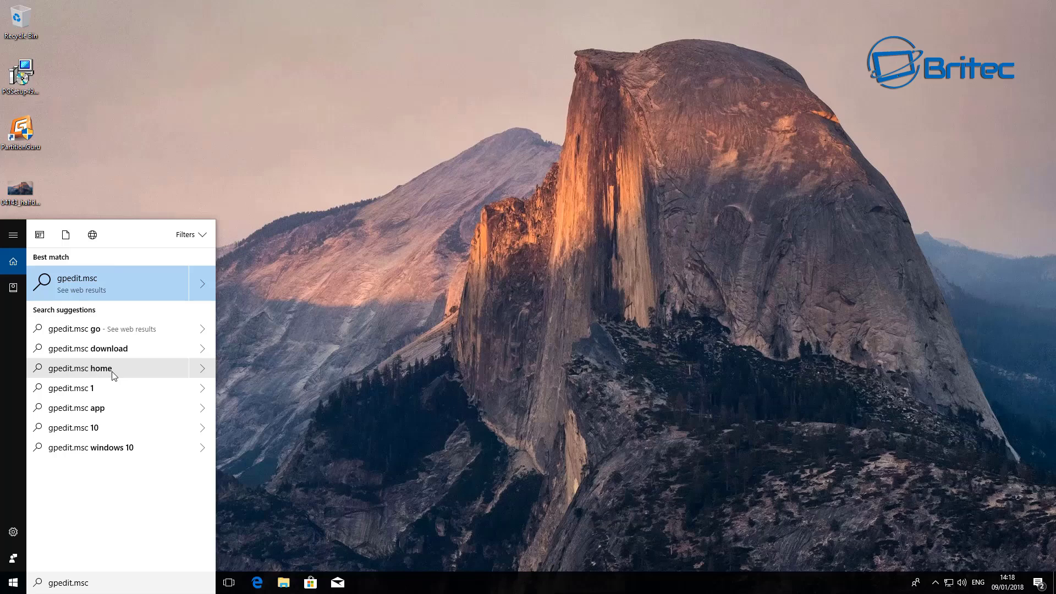
pyautogui.click(389, 451)
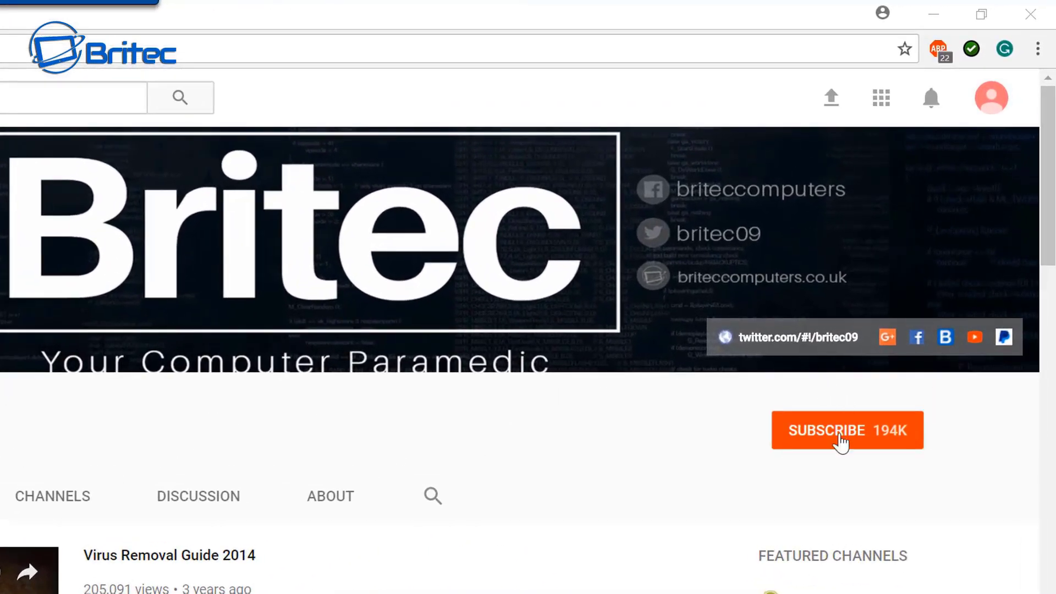
# On the Britec YouTube channel page in Chrome, subscribe to the channel and turn on its notifications
pyautogui.click(948, 268)
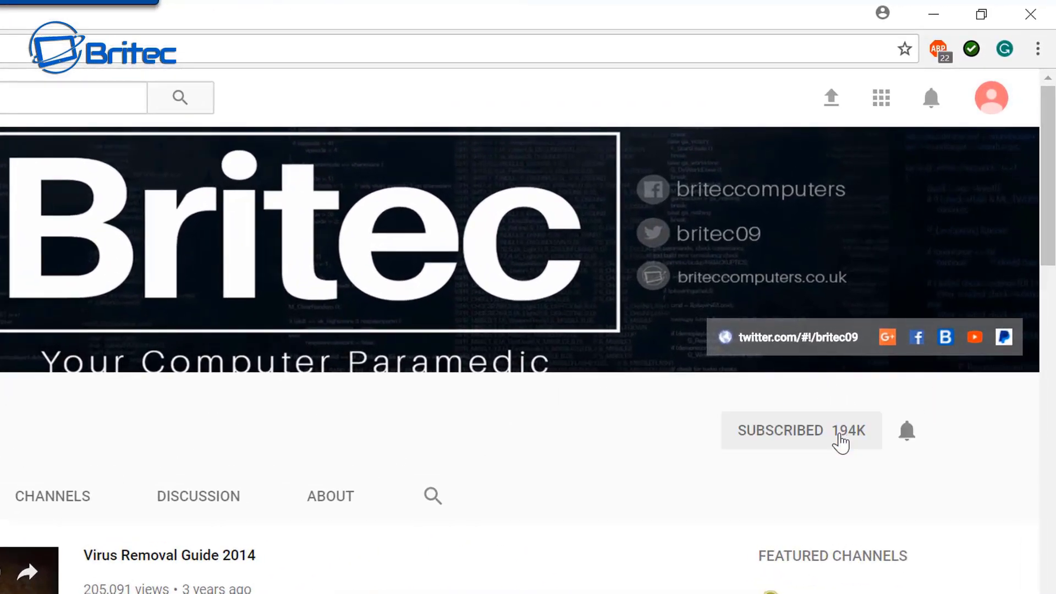
pyautogui.click(907, 434)
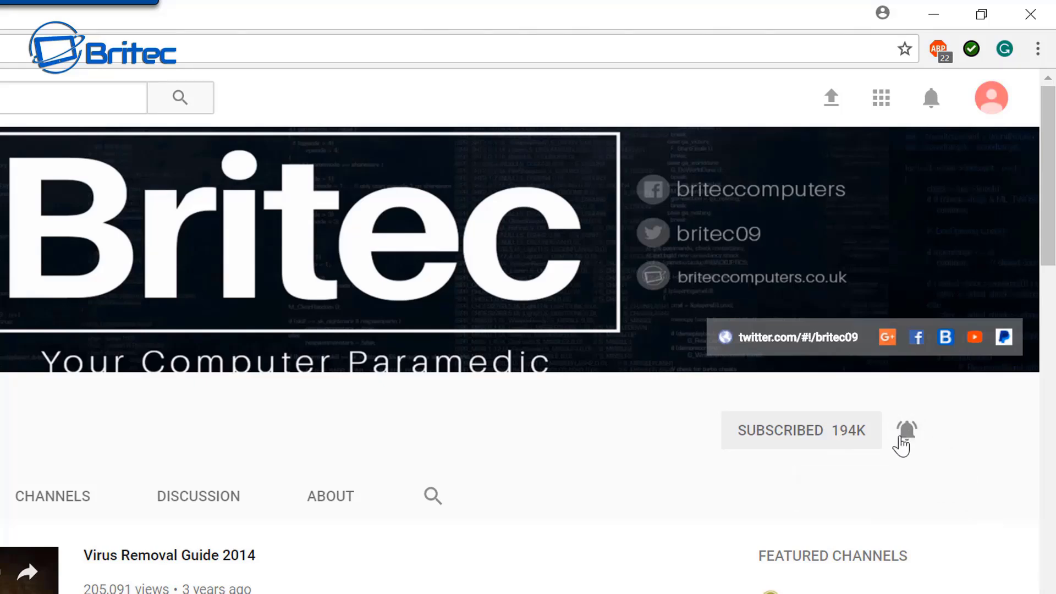